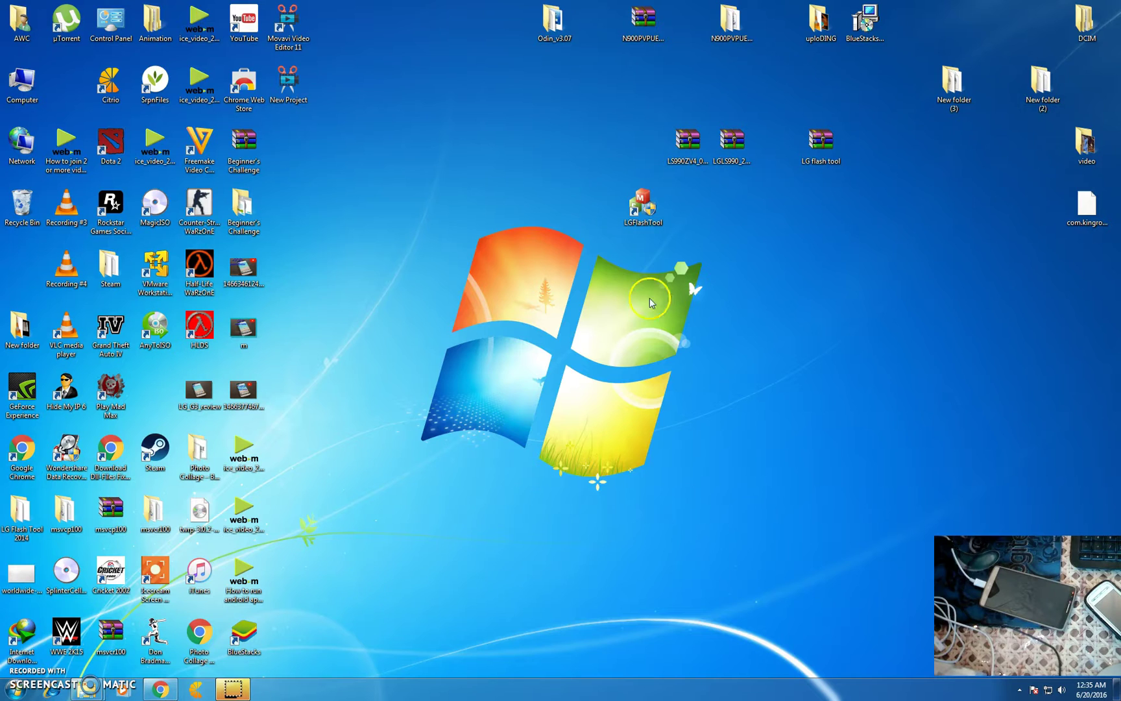
Step: Extract the LG flash tool archive with 'Extract to LG flash tool\' onto the desktop
click(688, 177)
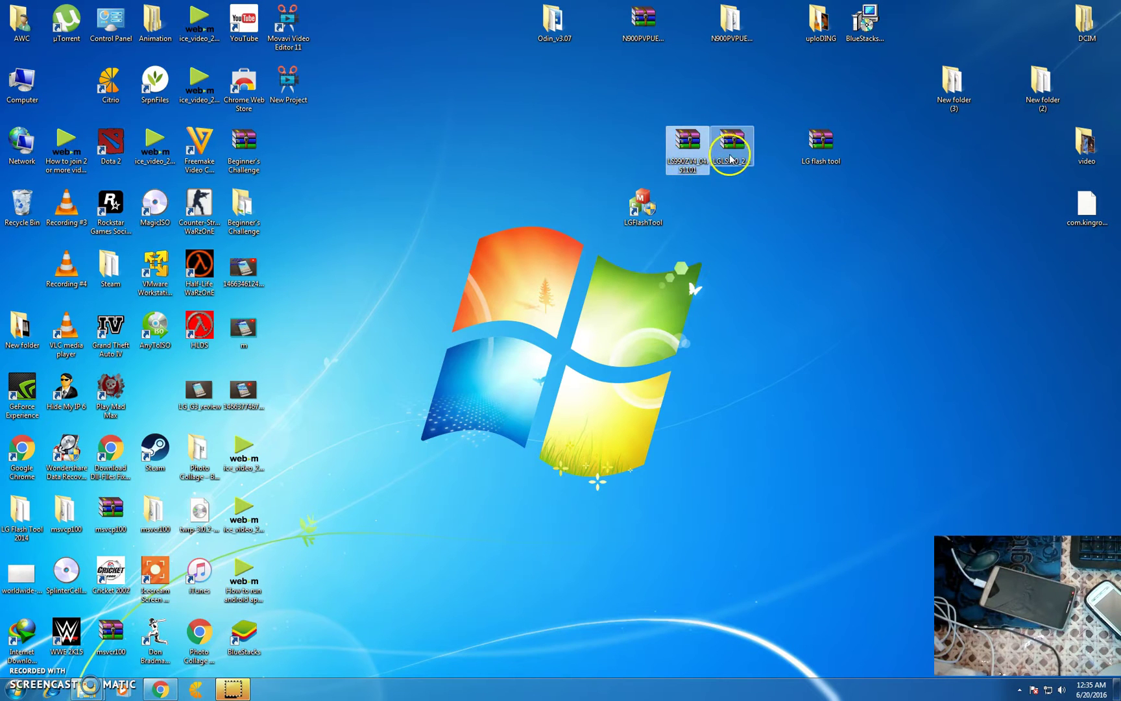
click(816, 161)
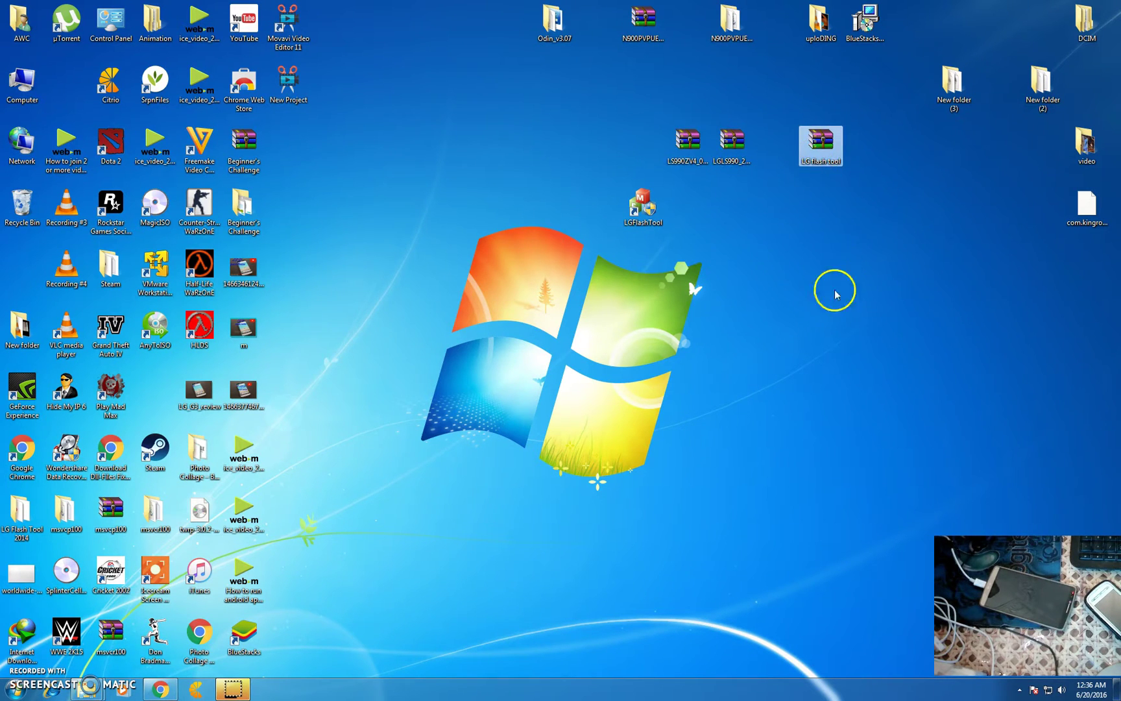
right_click(835, 139)
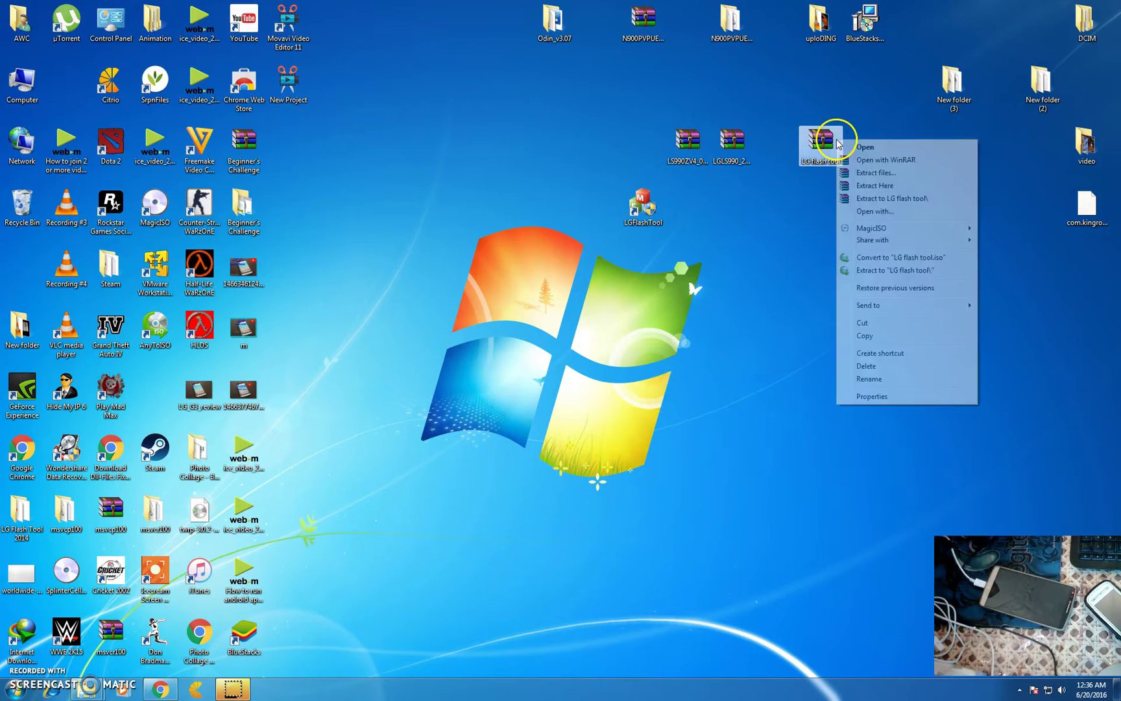
click(879, 198)
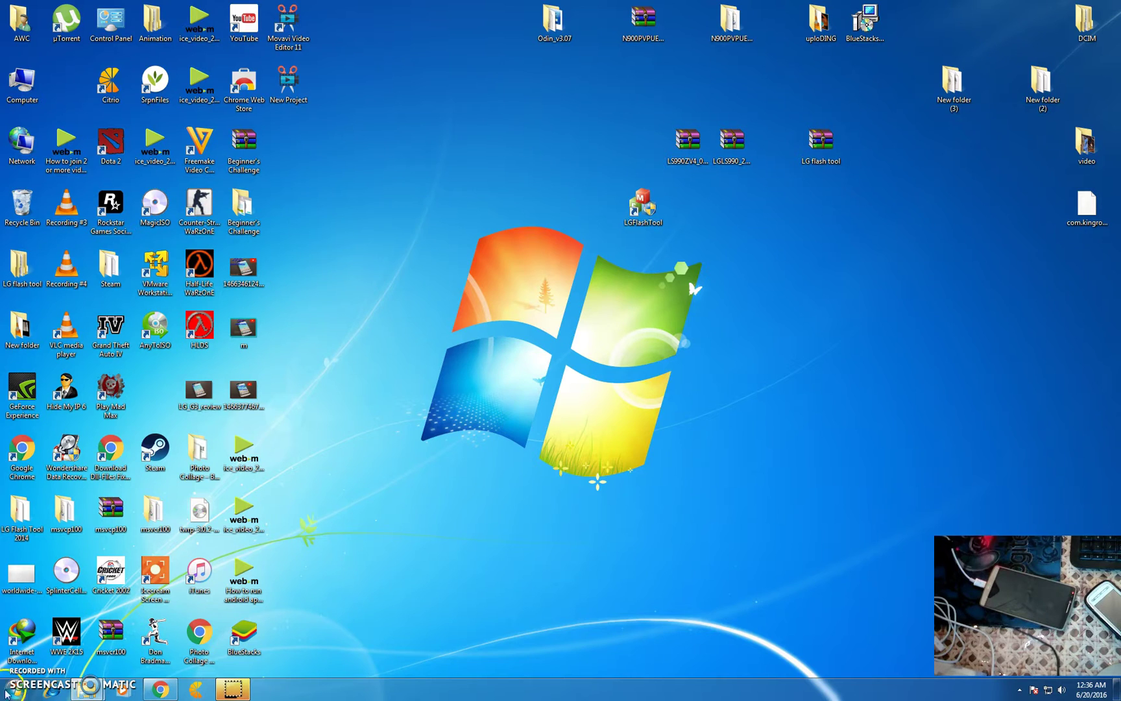
Step: Copy MegaLock.dll from the extracted LG flash tool\LG FLASH TOOL folder
double_click(22, 271)
double_click(120, 104)
click(130, 104)
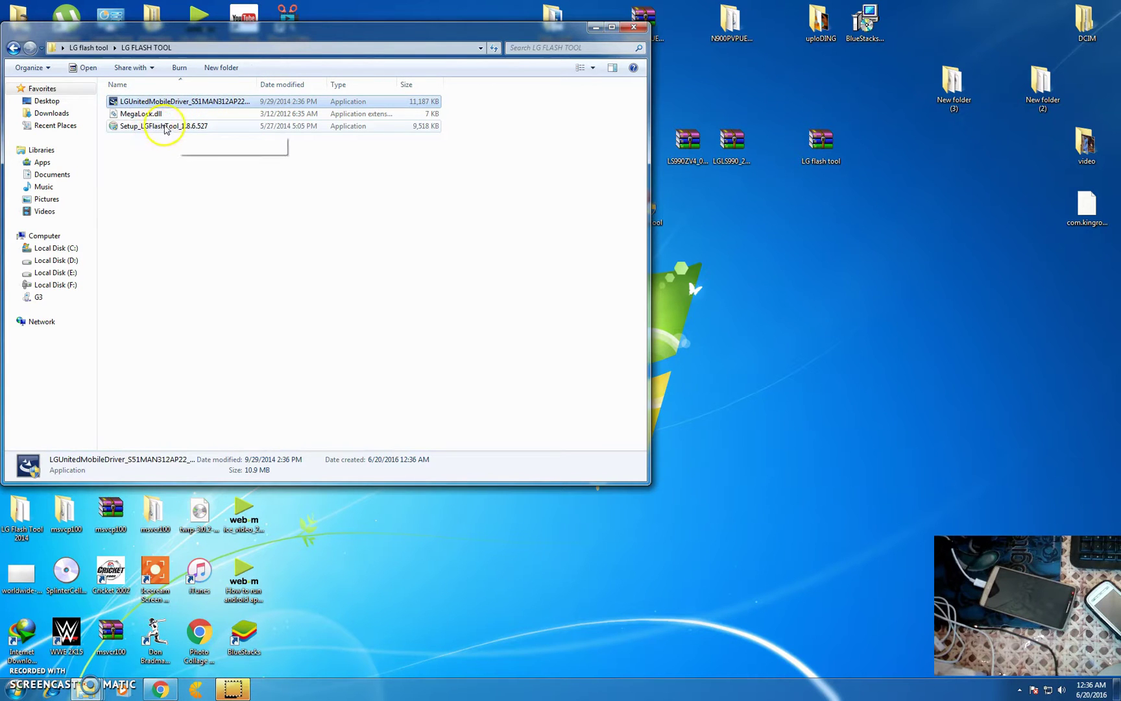
right_click(135, 114)
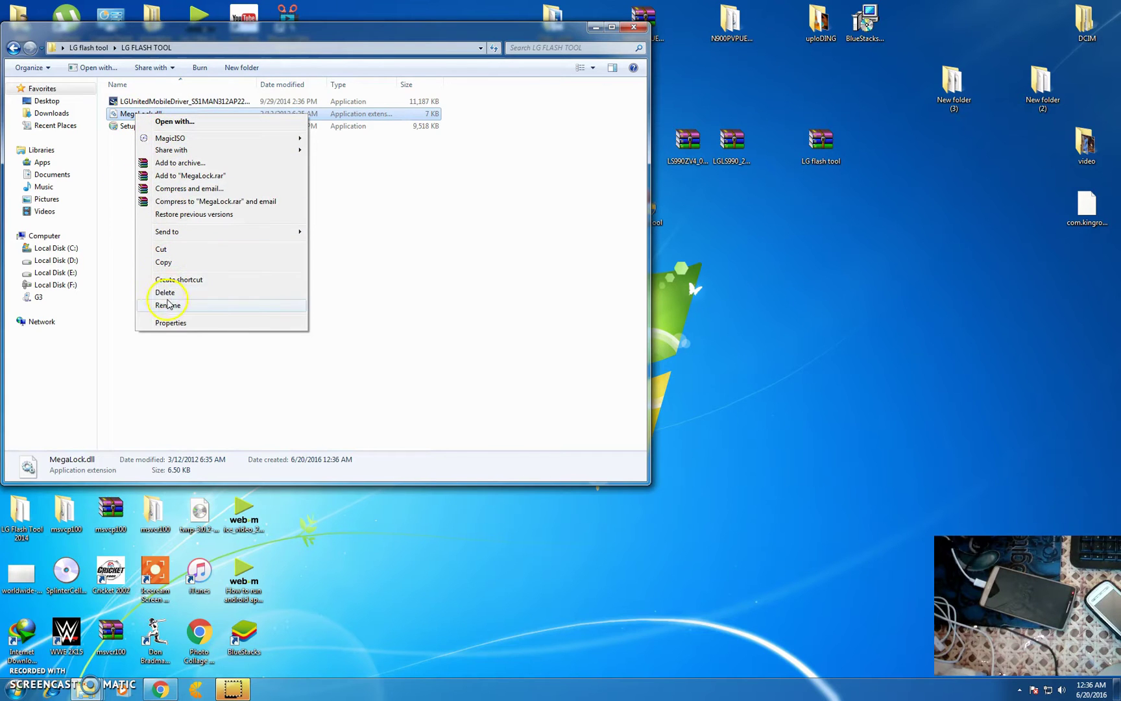
click(171, 264)
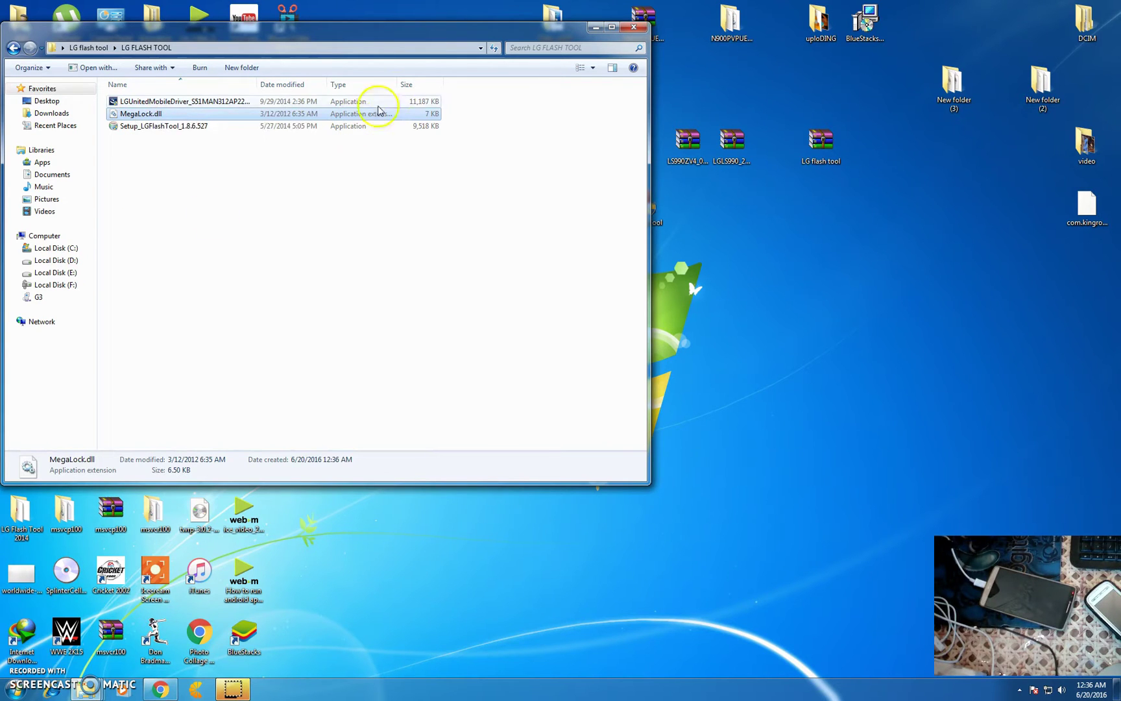
Step: Paste MegaLock.dll into the C:\LG\LGFlashTool install folder, replacing the original
click(592, 27)
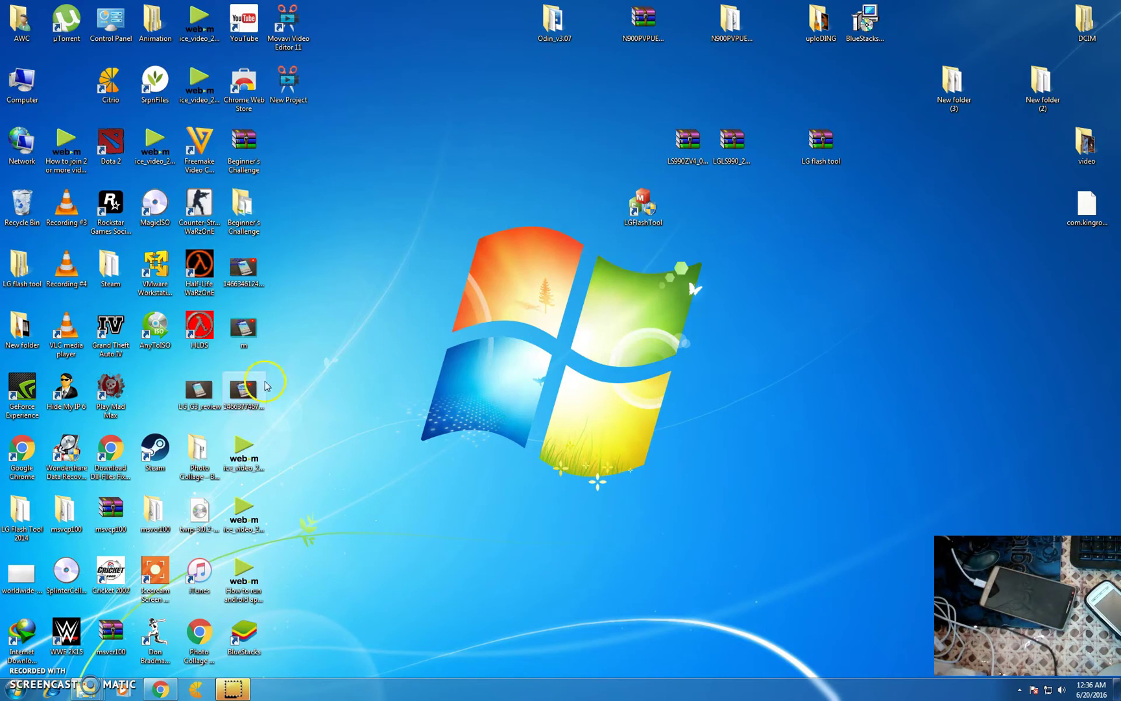
right_click(647, 206)
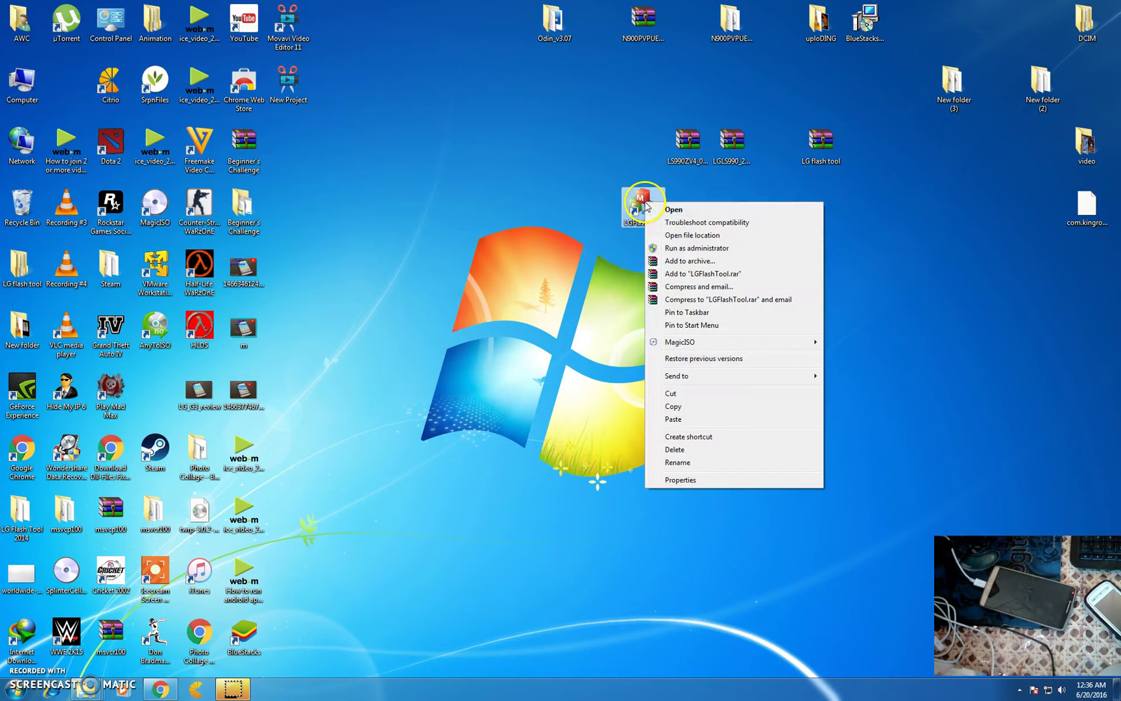
click(680, 237)
right_click(458, 264)
click(416, 341)
click(496, 290)
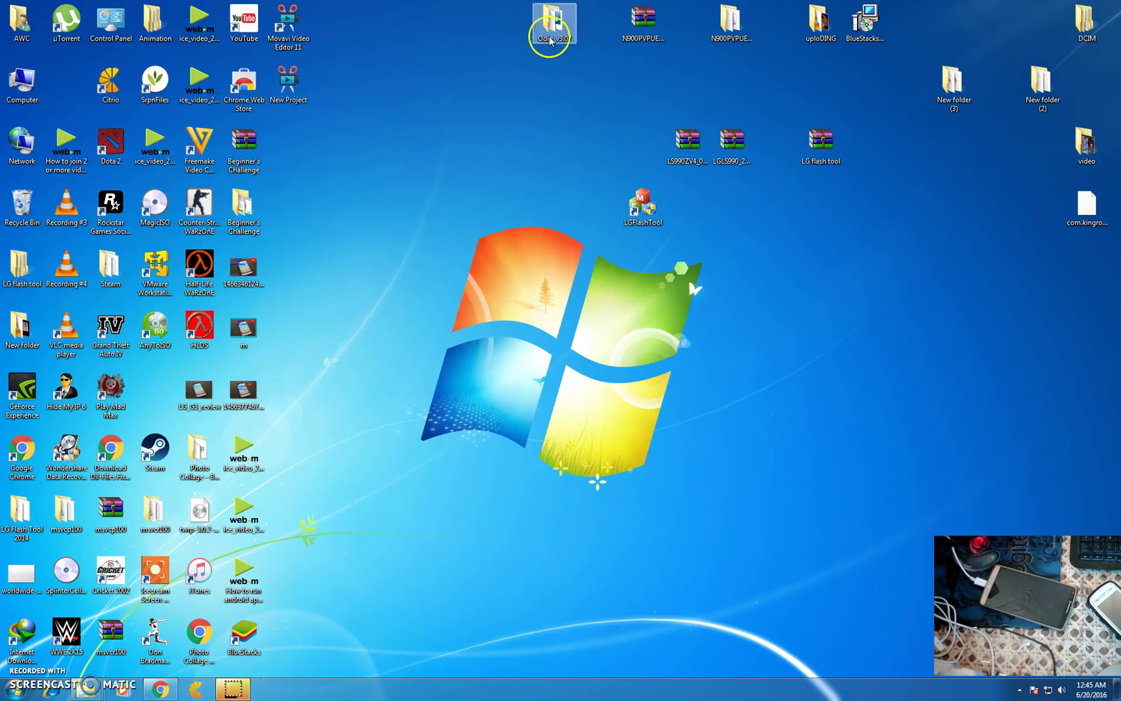
Step: Extract the LS990ZV4_04.51101 firmware archive into its own folder
click(688, 144)
right_click(690, 145)
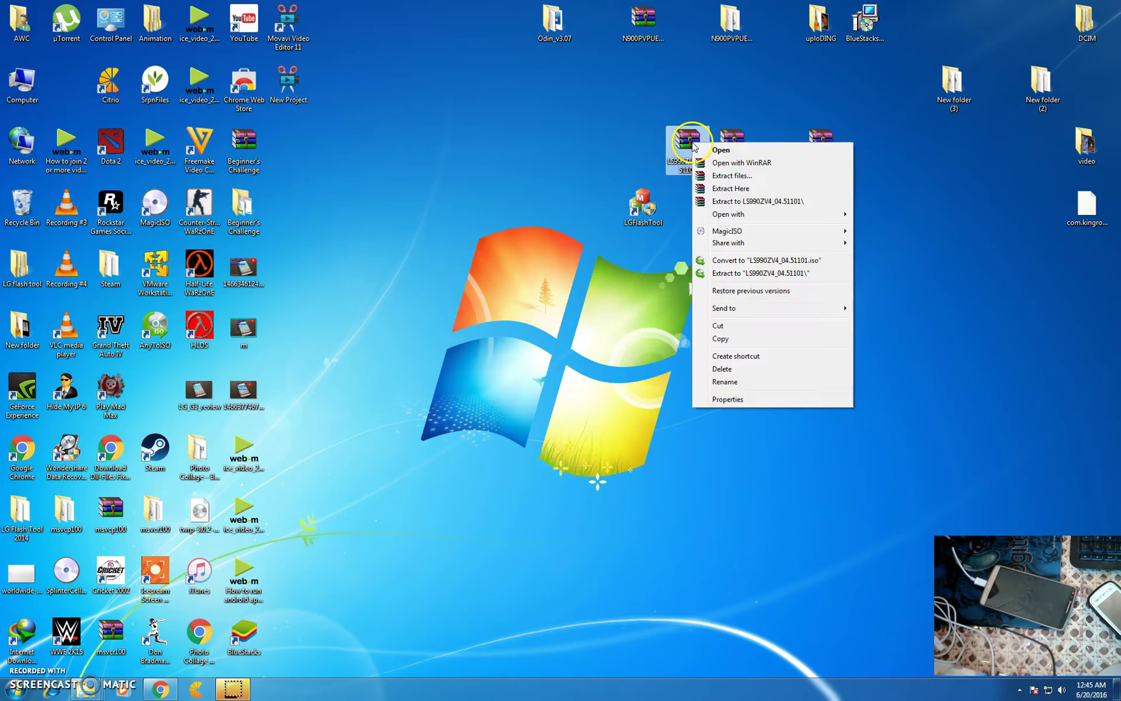
click(730, 202)
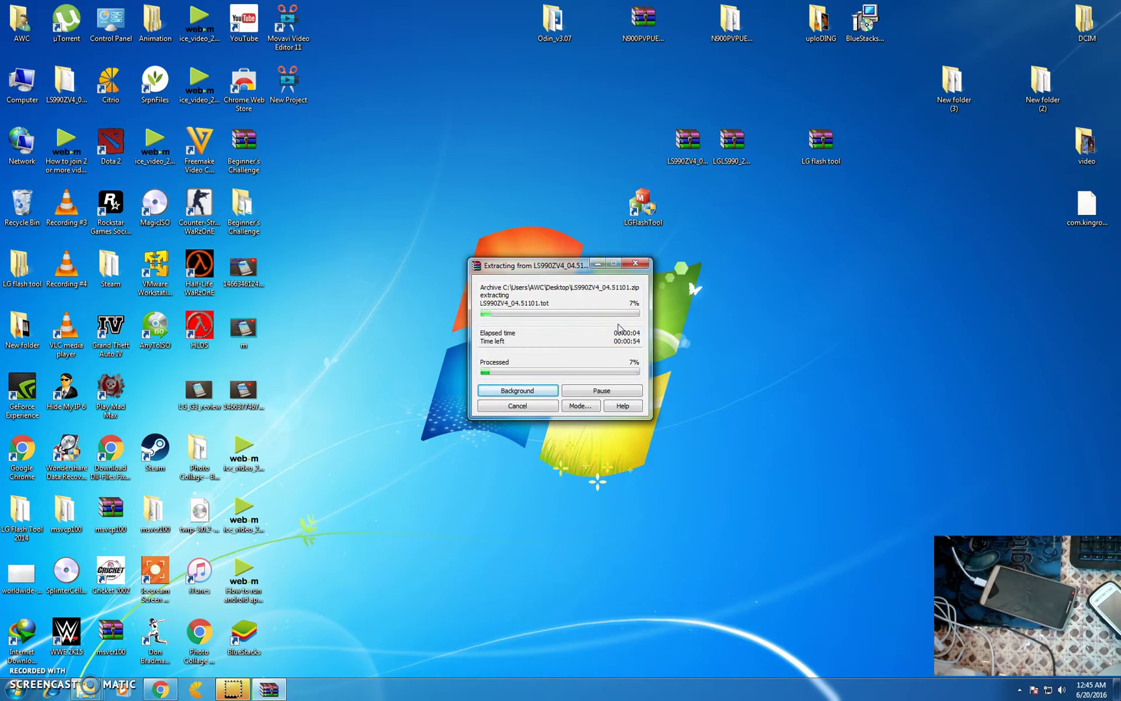
Step: Extract the LGLS990 archive and place both new folders beside LGFlashTool
click(731, 144)
right_click(736, 150)
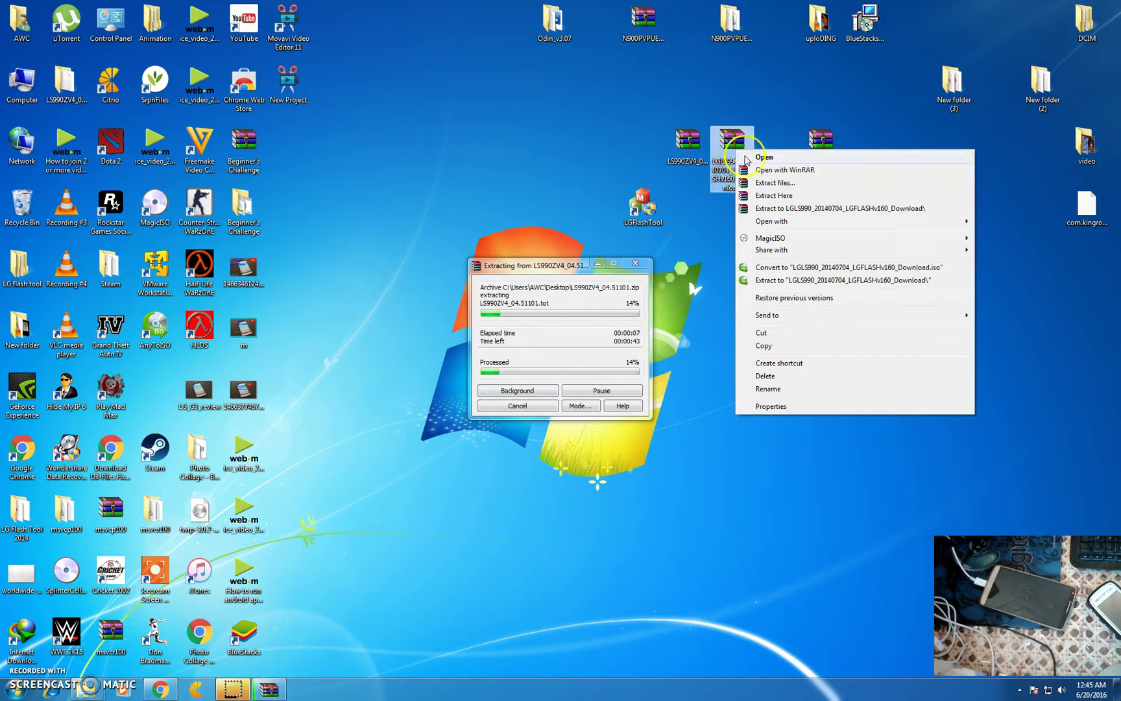
click(794, 208)
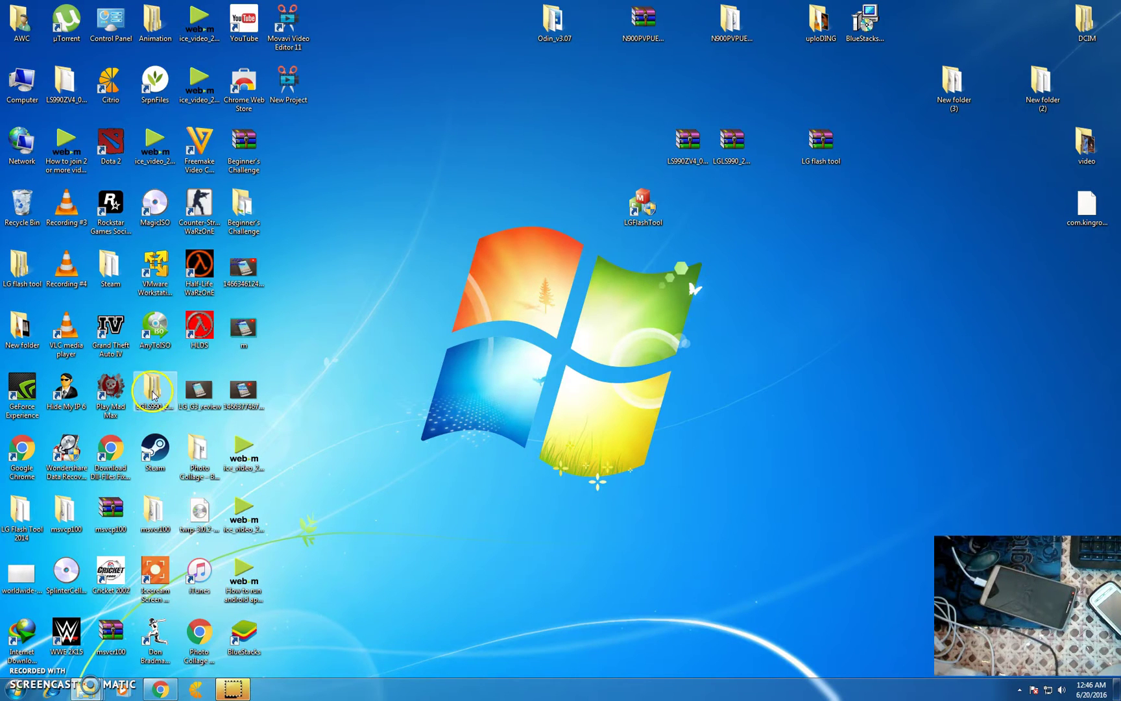
drag(153, 392, 872, 263)
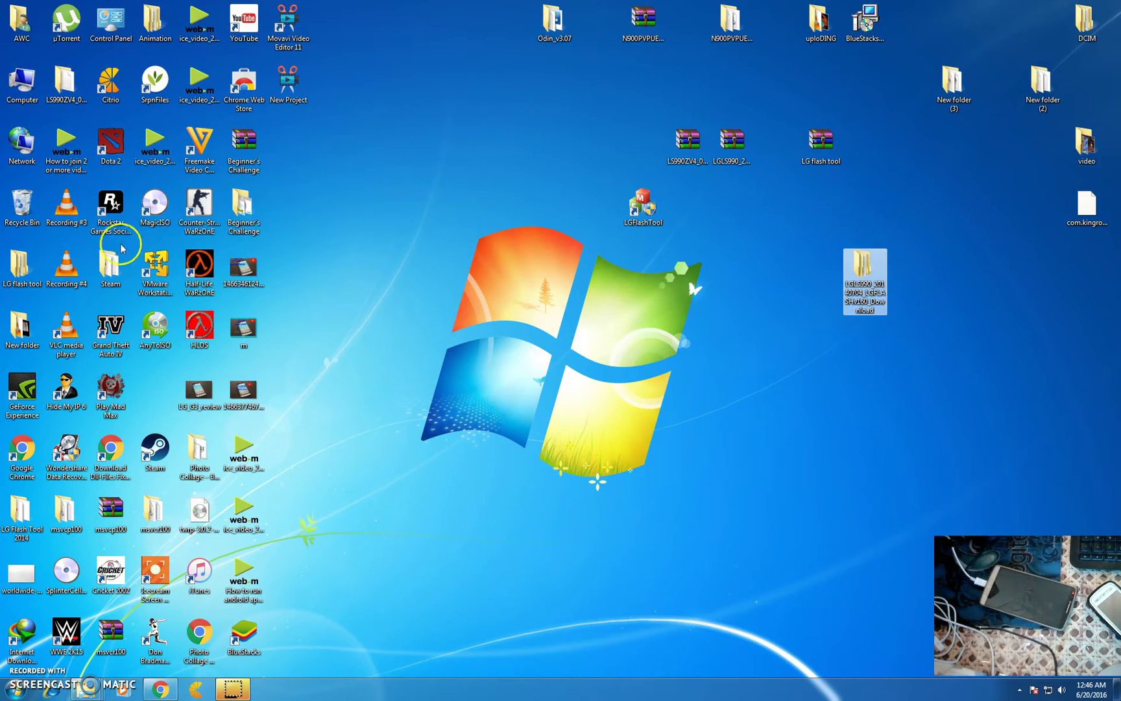
drag(60, 103, 743, 262)
Step: Launch LGFlashTool and tick Select Manual Mode in Model Config
click(636, 210)
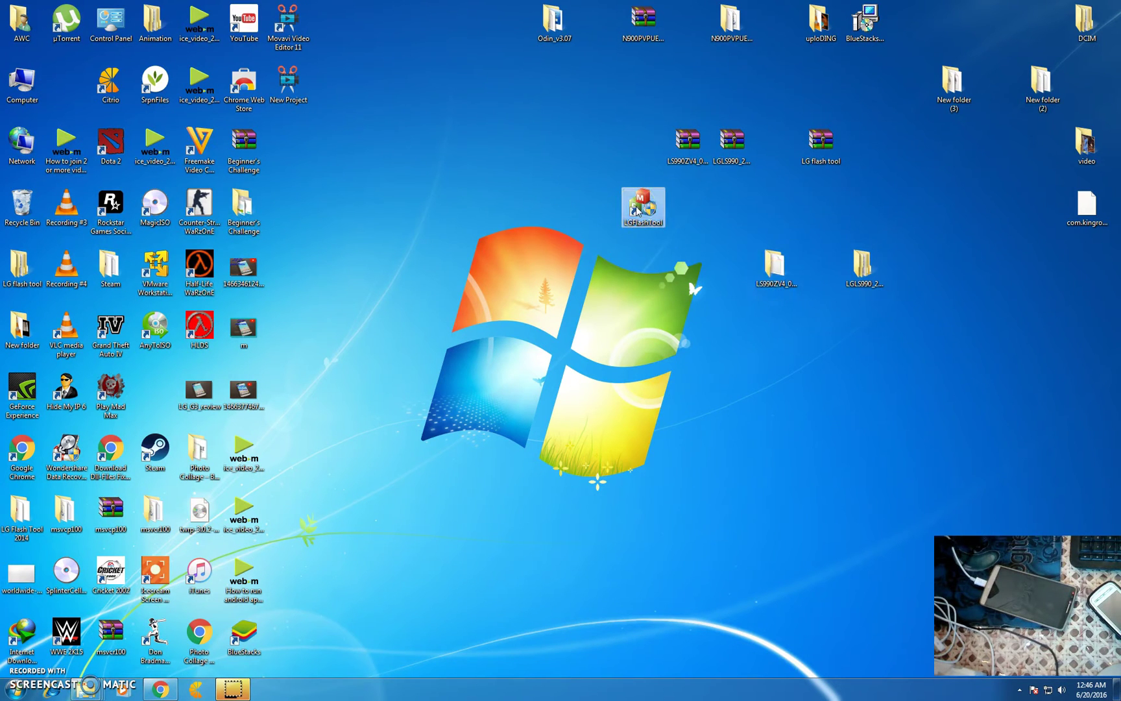
click(626, 261)
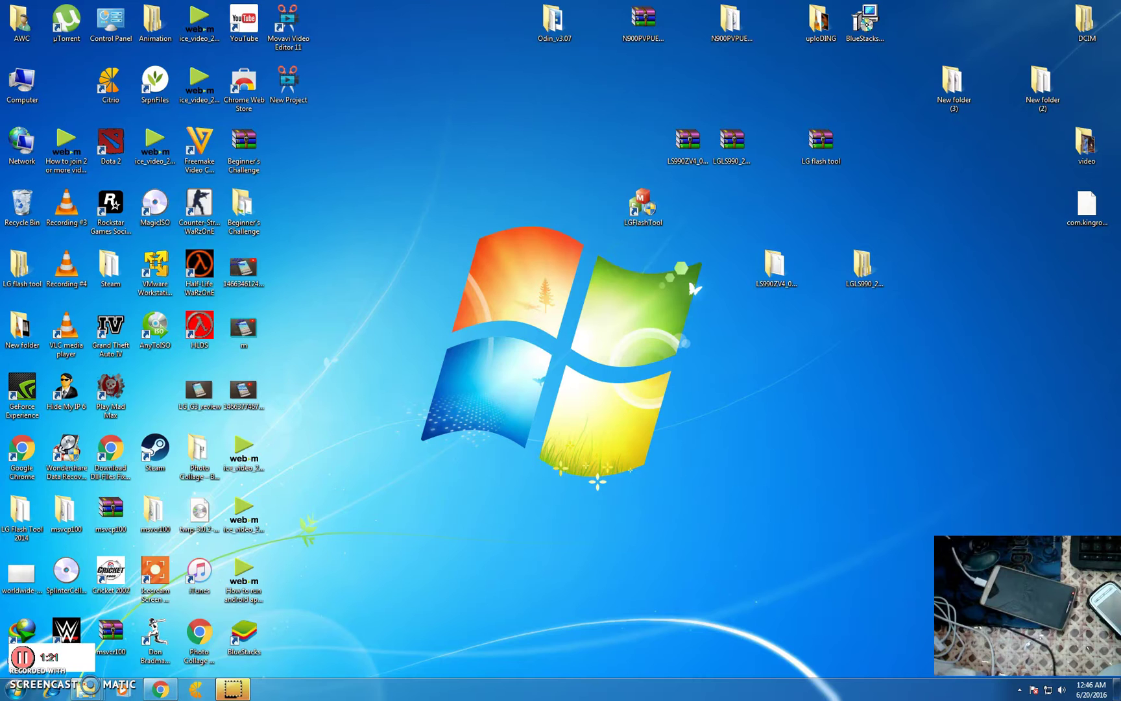
click(613, 374)
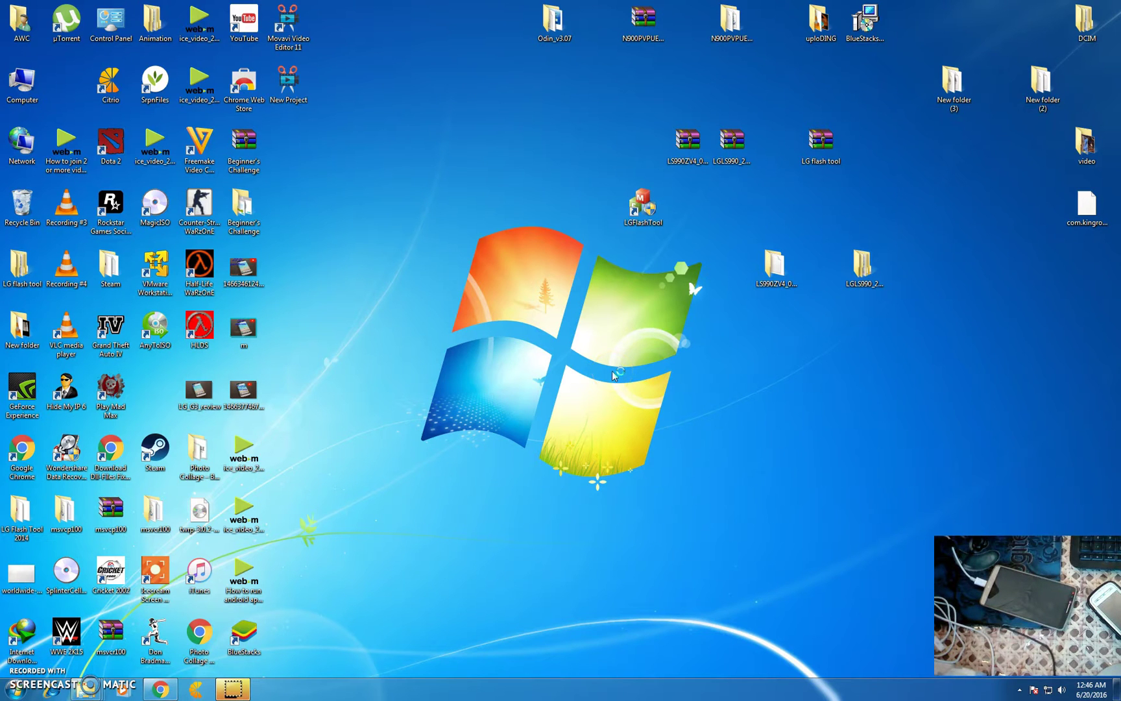
click(592, 283)
click(305, 155)
click(382, 222)
click(375, 211)
Step: Replace the DLL path with LGLS990_20140704_LGFLASHv160.dll from the LGLS990 Download folder
click(620, 228)
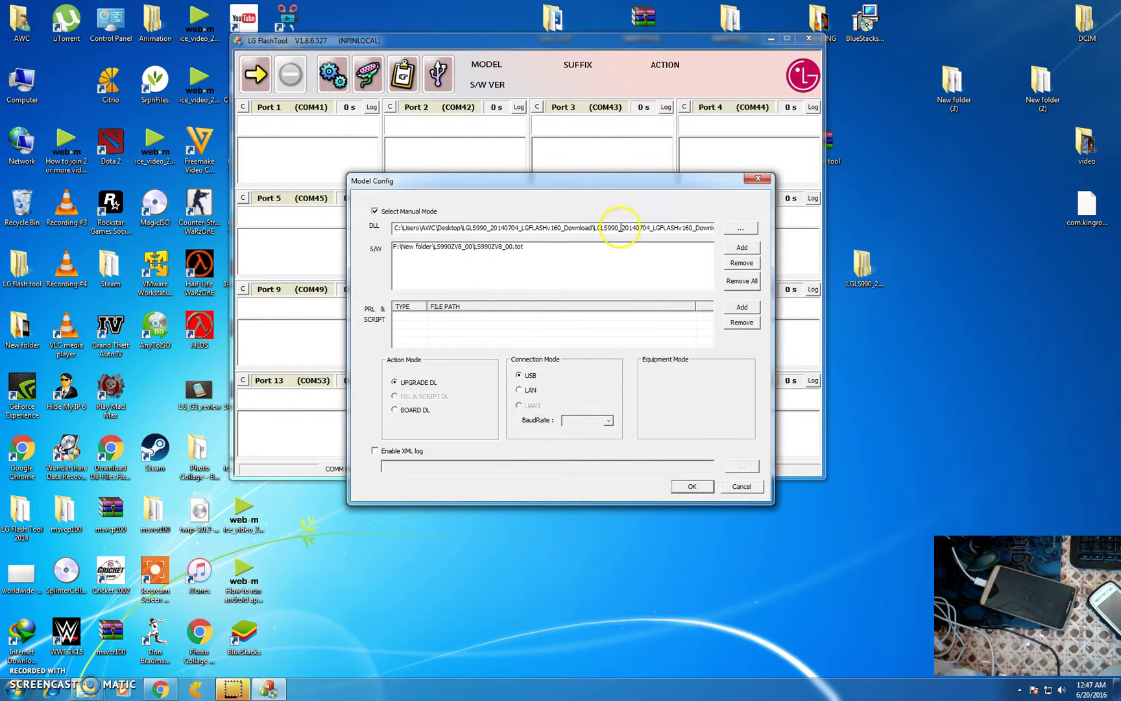
key(Delete)
key(Delete)
key(Delete)
key(Delete)
key(Delete)
key(Delete)
key(Delete)
key(Delete)
key(Delete)
key(Delete)
key(Delete)
key(Delete)
key(Delete)
key(Delete)
key(Delete)
key(Delete)
key(Delete)
key(Delete)
key(Delete)
key(Delete)
key(BackSpace)
key(BackSpace)
key(BackSpace)
key(BackSpace)
key(BackSpace)
key(BackSpace)
key(BackSpace)
key(BackSpace)
key(BackSpace)
key(BackSpace)
key(BackSpace)
key(BackSpace)
key(BackSpace)
key(BackSpace)
key(BackSpace)
key(BackSpace)
key(BackSpace)
key(BackSpace)
key(BackSpace)
key(BackSpace)
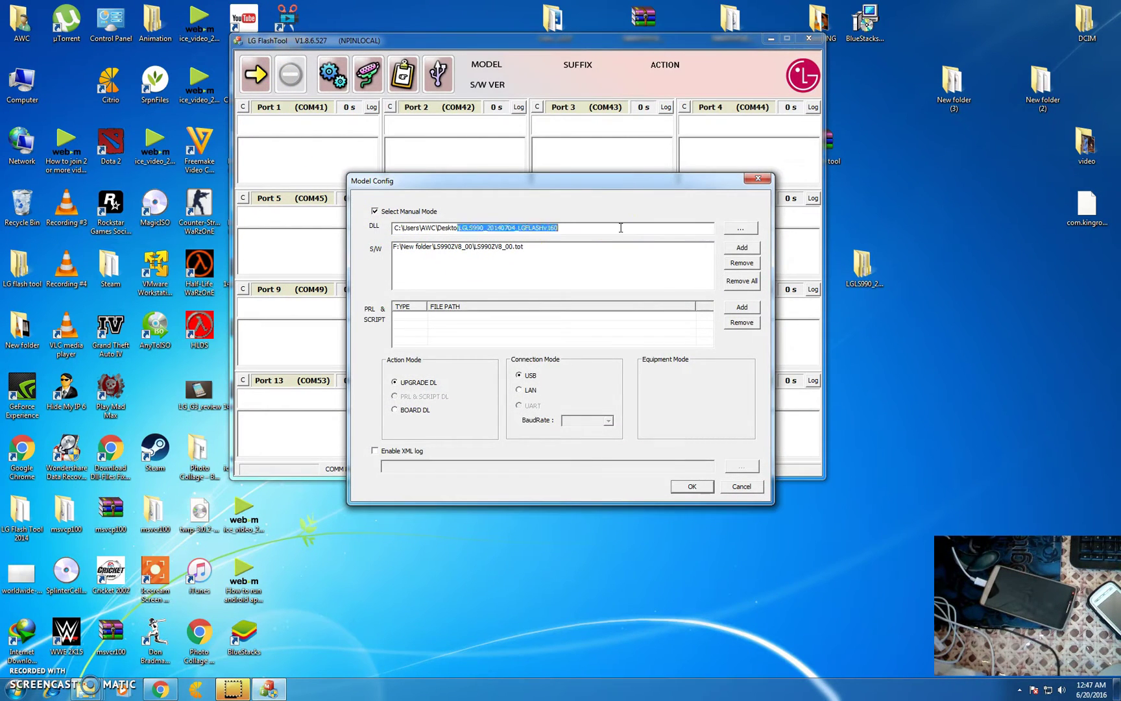
key(BackSpace)
key(BackSpace)
key(BackSpace)
key(BackSpace)
key(BackSpace)
key(BackSpace)
key(BackSpace)
key(BackSpace)
click(740, 227)
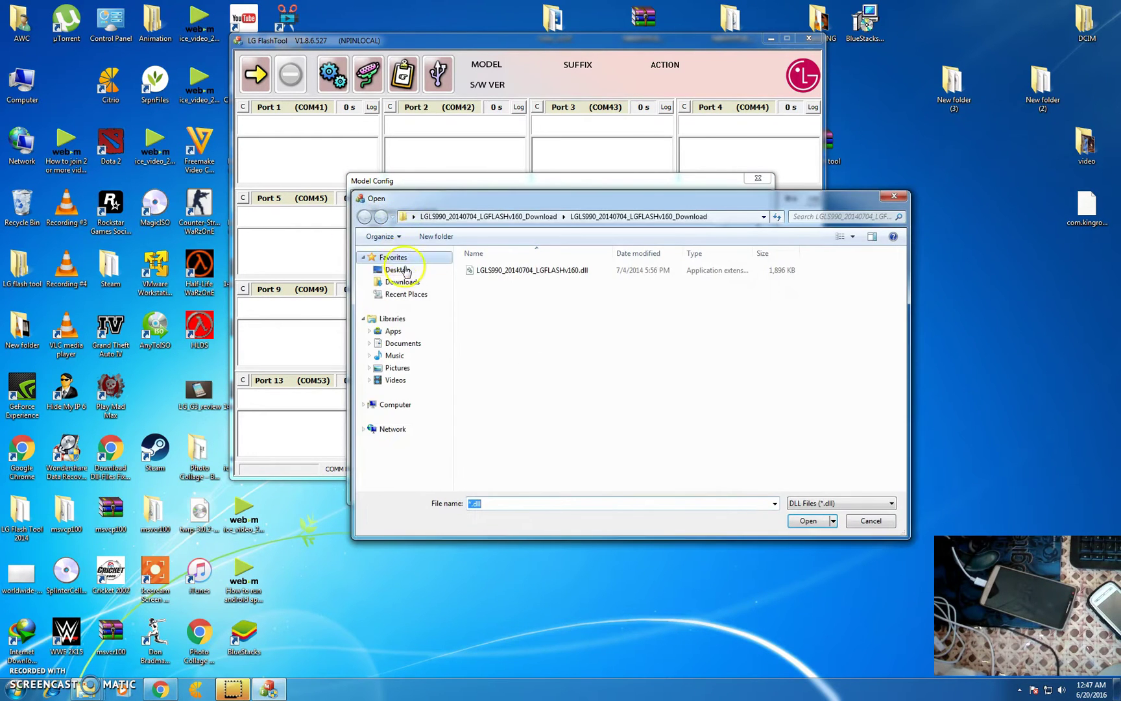
click(407, 273)
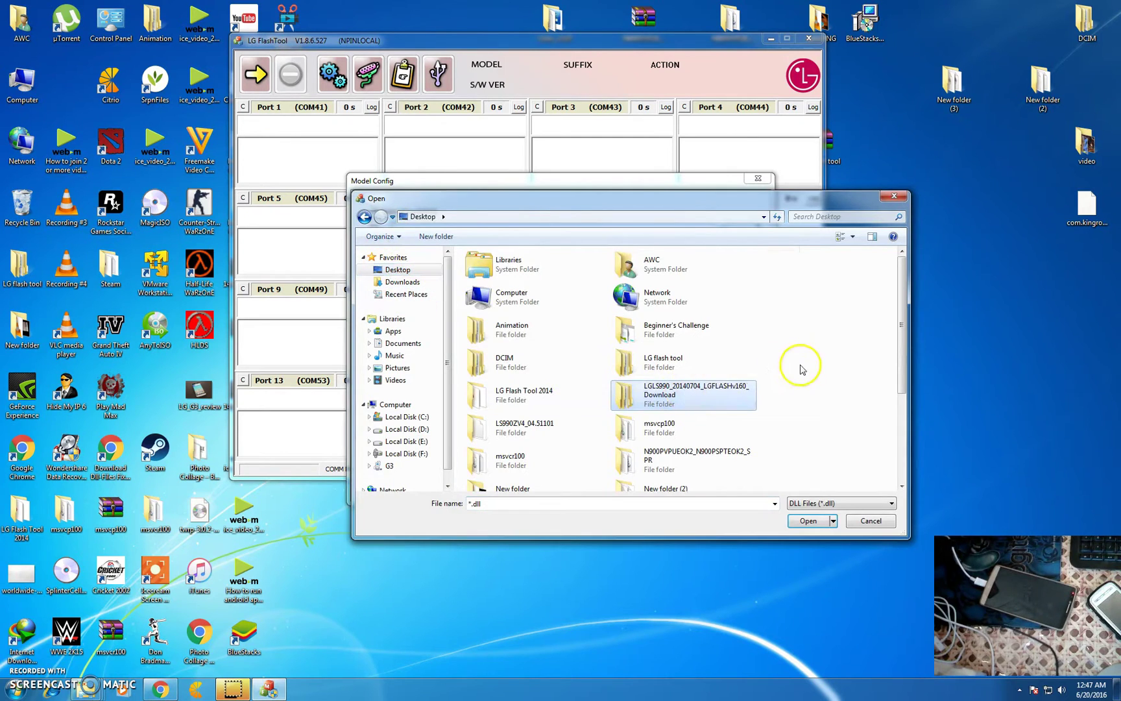
double_click(727, 391)
double_click(534, 271)
click(535, 271)
click(808, 520)
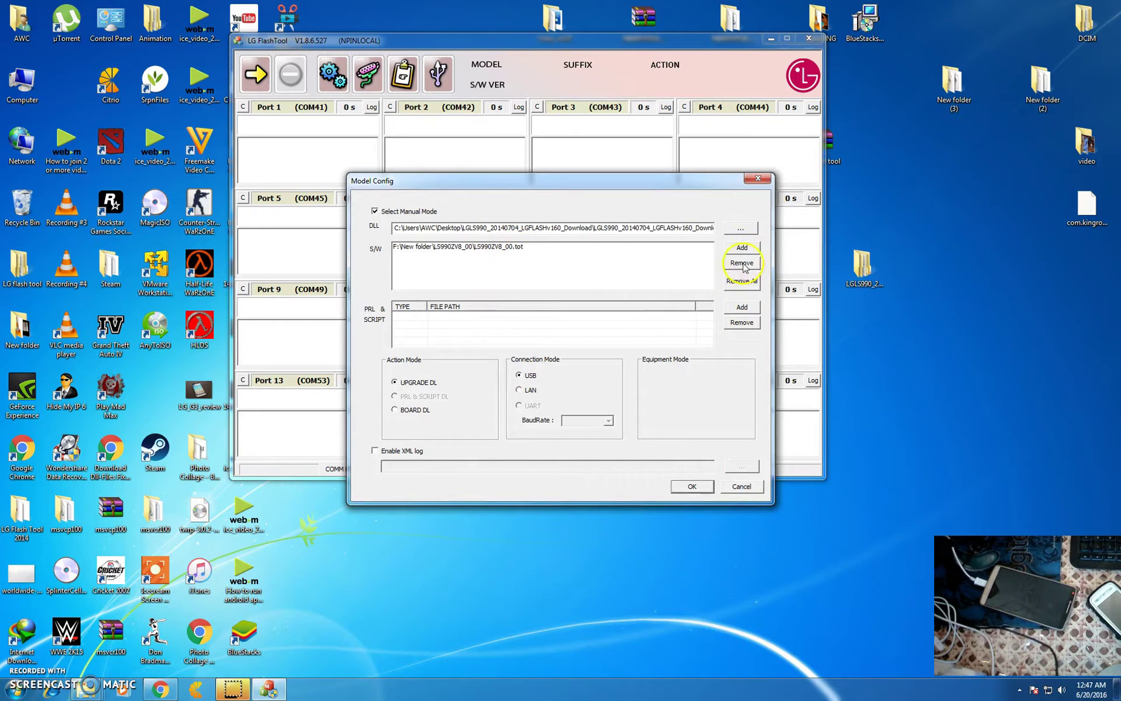
Step: Swap the old .tot for LS990ZV4_04.51101.tot, confirm Model Config, and start flashing
click(491, 252)
click(741, 262)
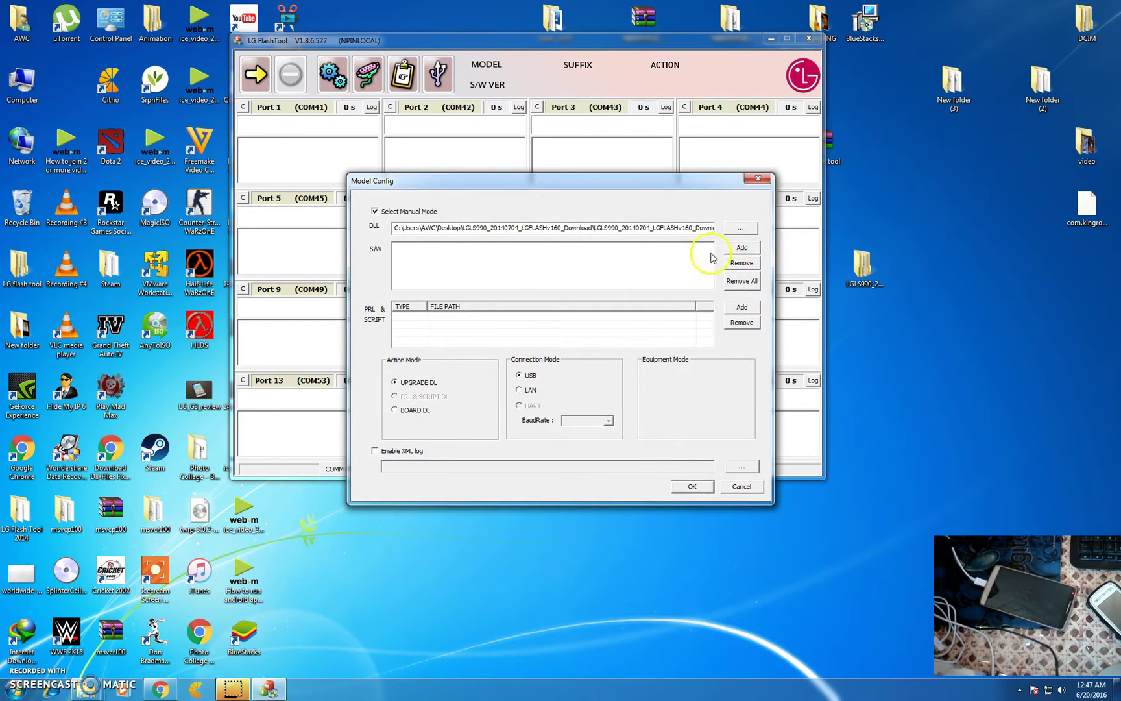
click(742, 248)
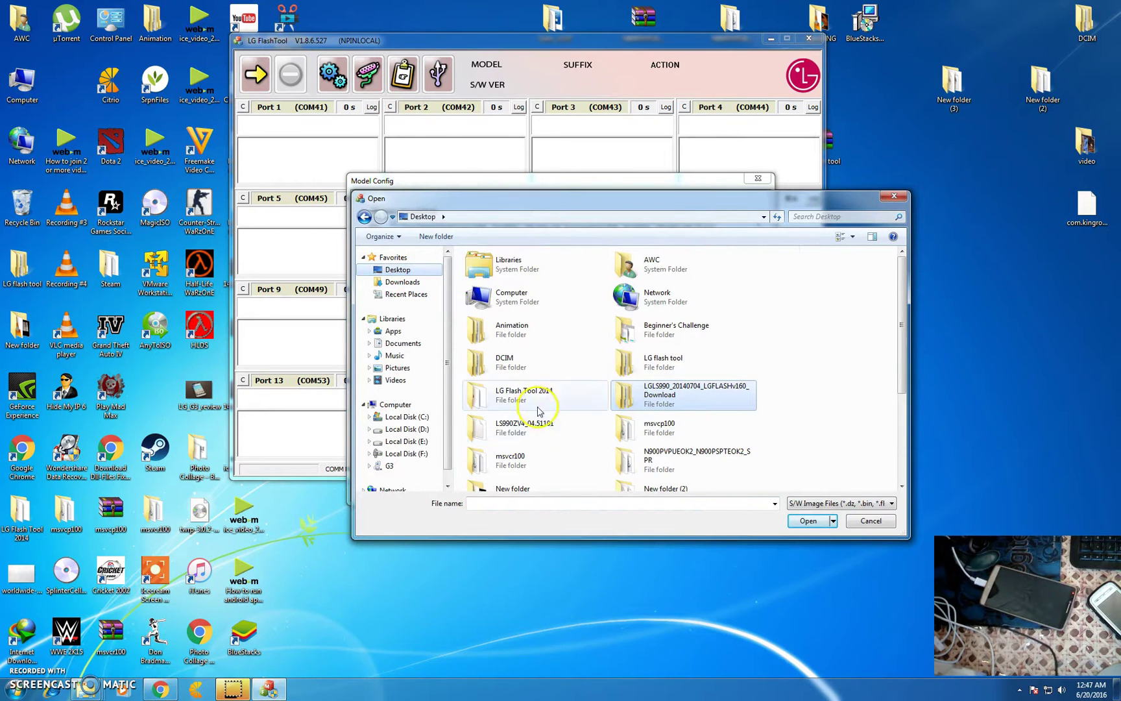
click(533, 430)
double_click(533, 431)
click(518, 271)
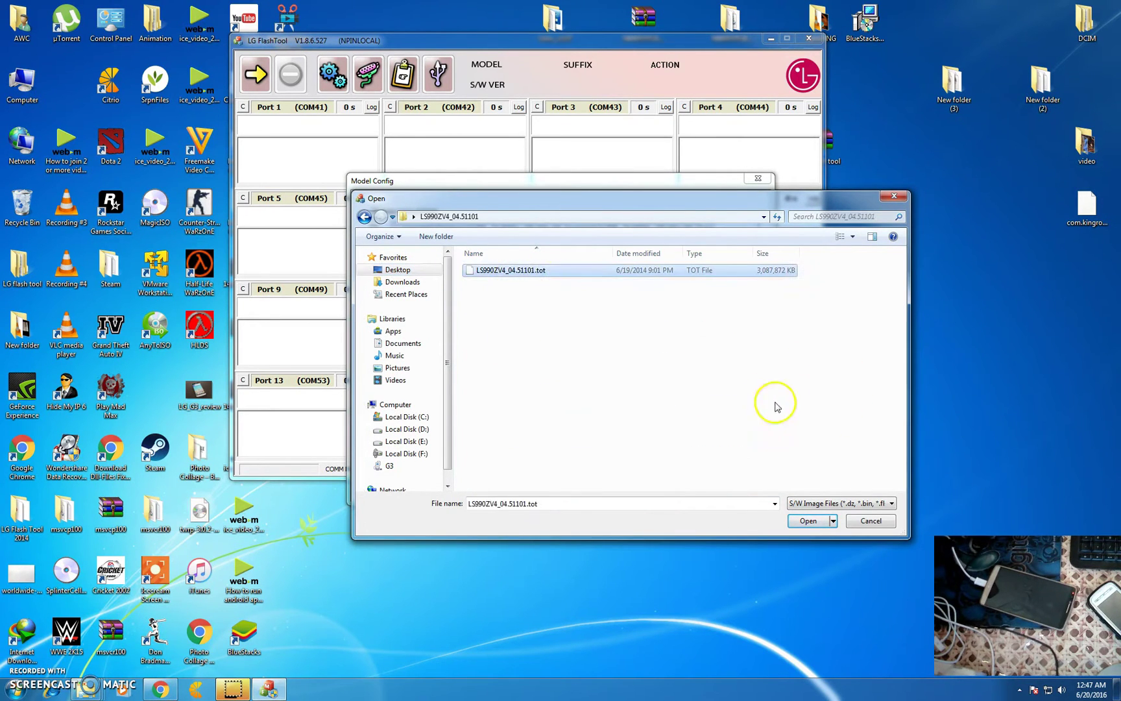
click(815, 524)
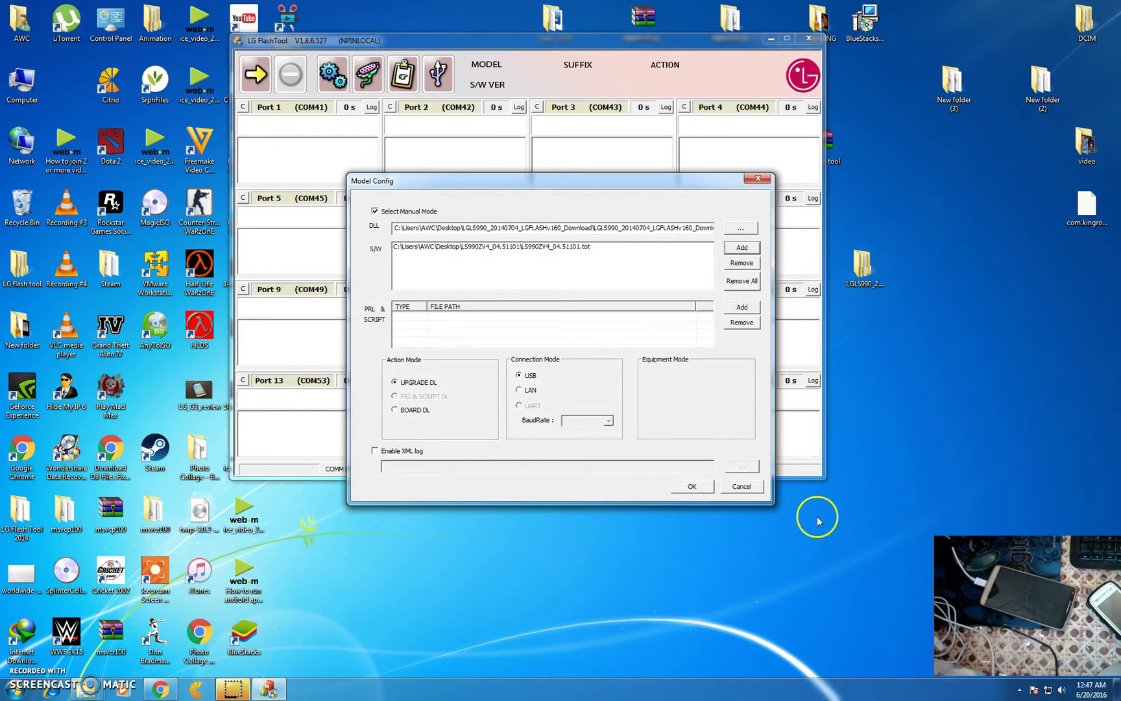
click(688, 486)
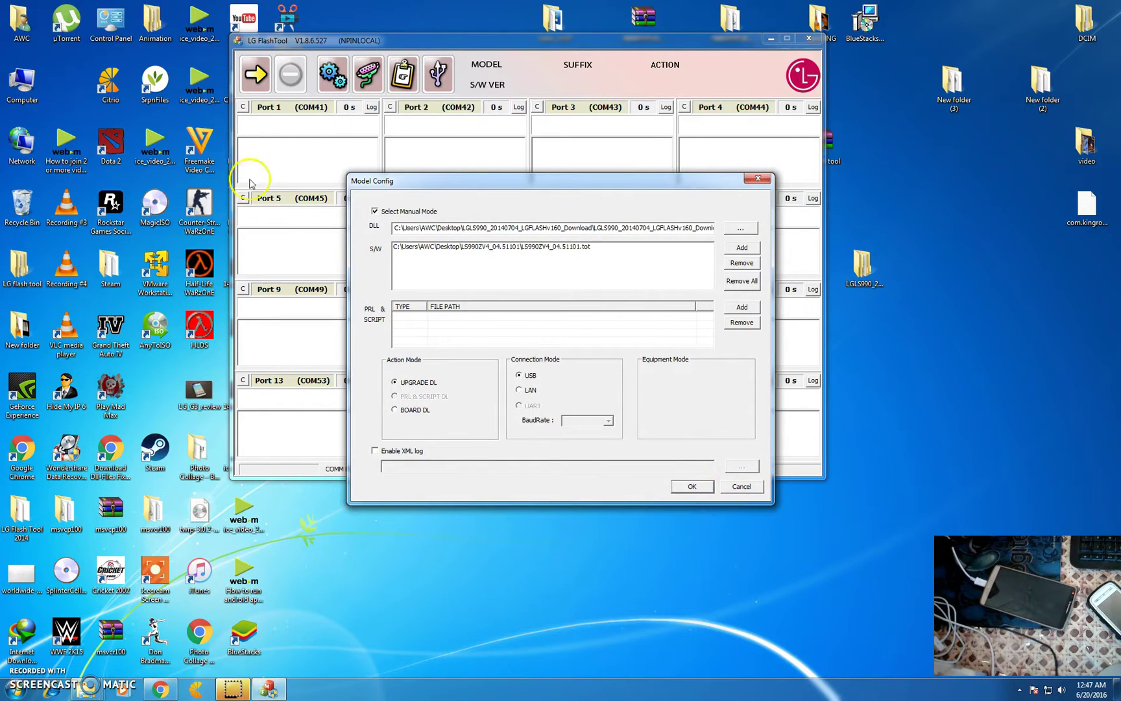
click(262, 84)
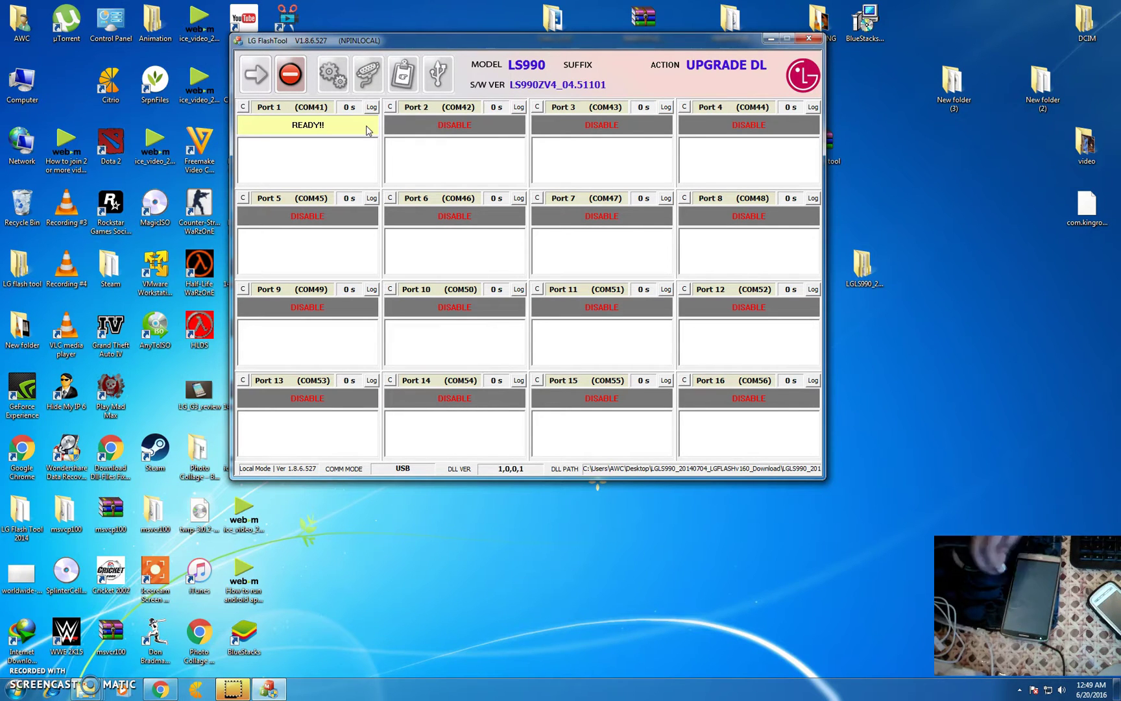
click(416, 175)
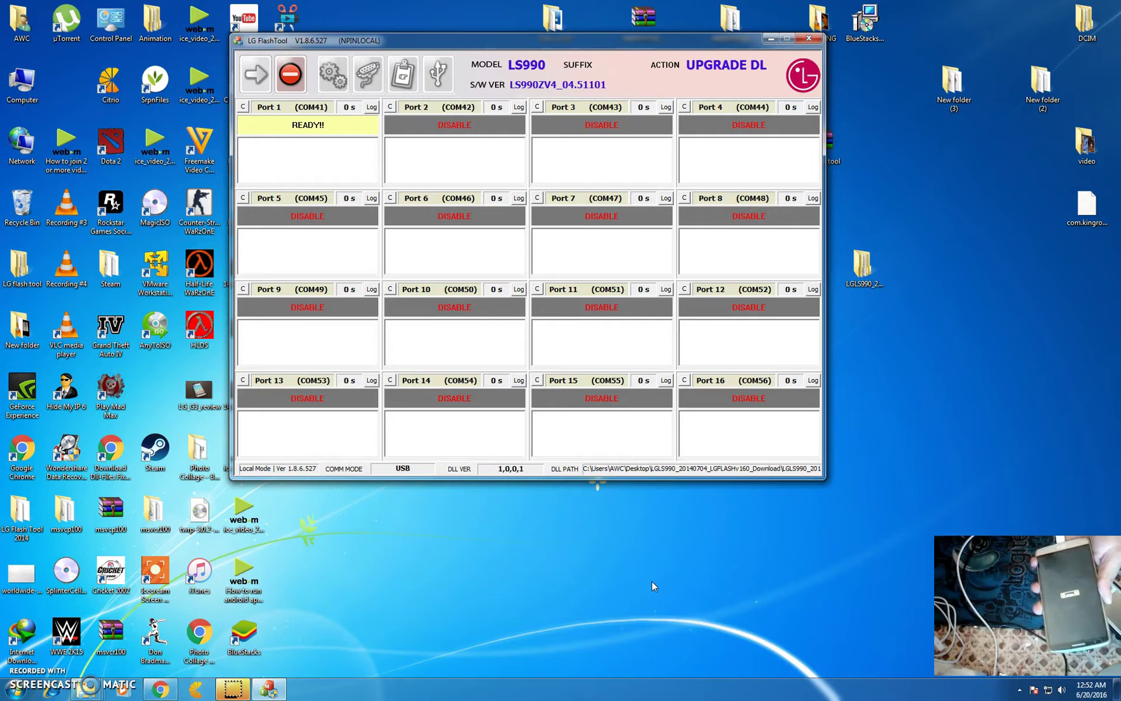
click(667, 597)
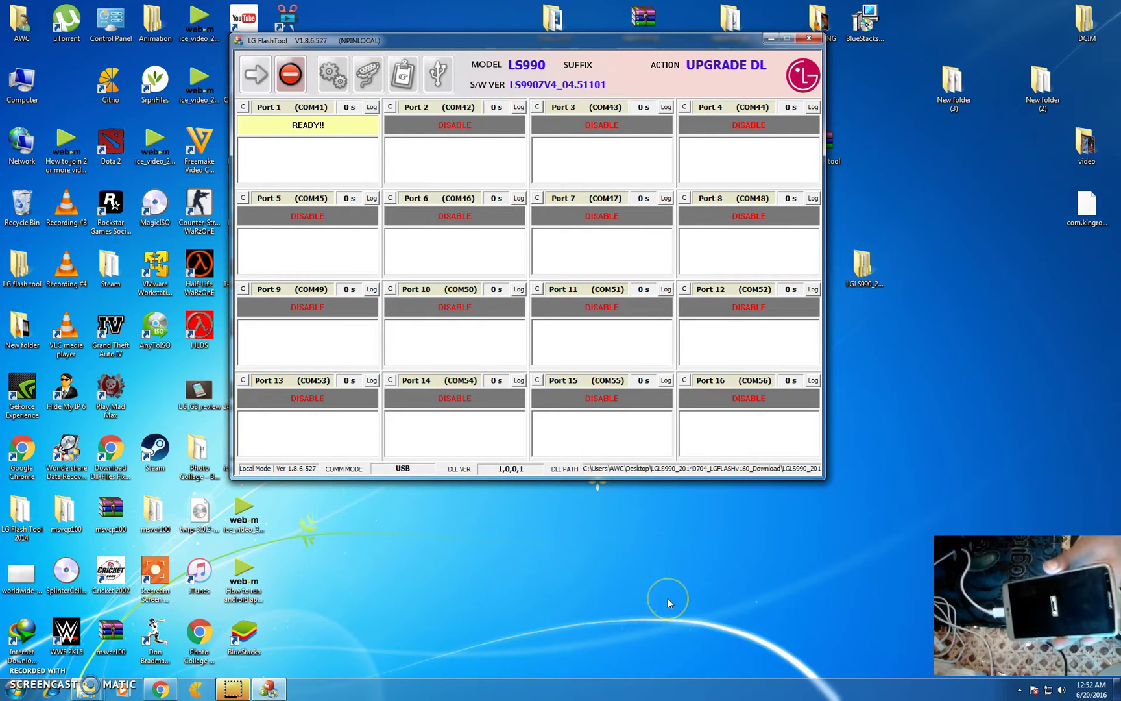
click(681, 605)
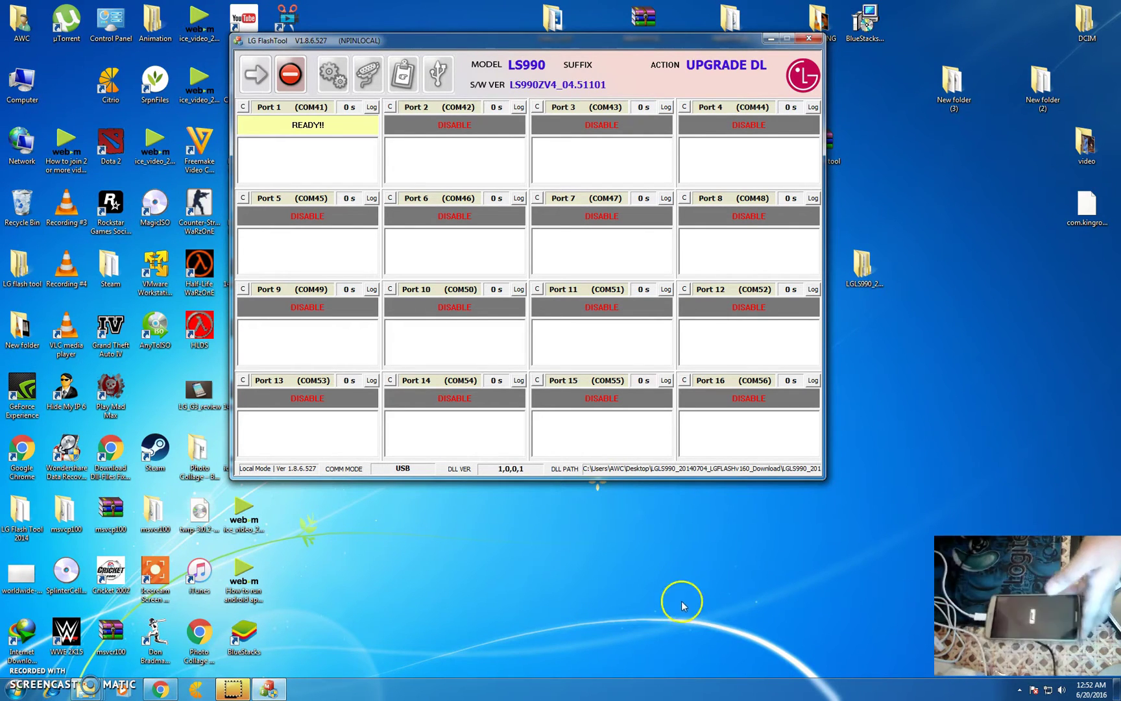
Step: Open Computer Management via Manage on the Computer desktop icon
right_click(10, 96)
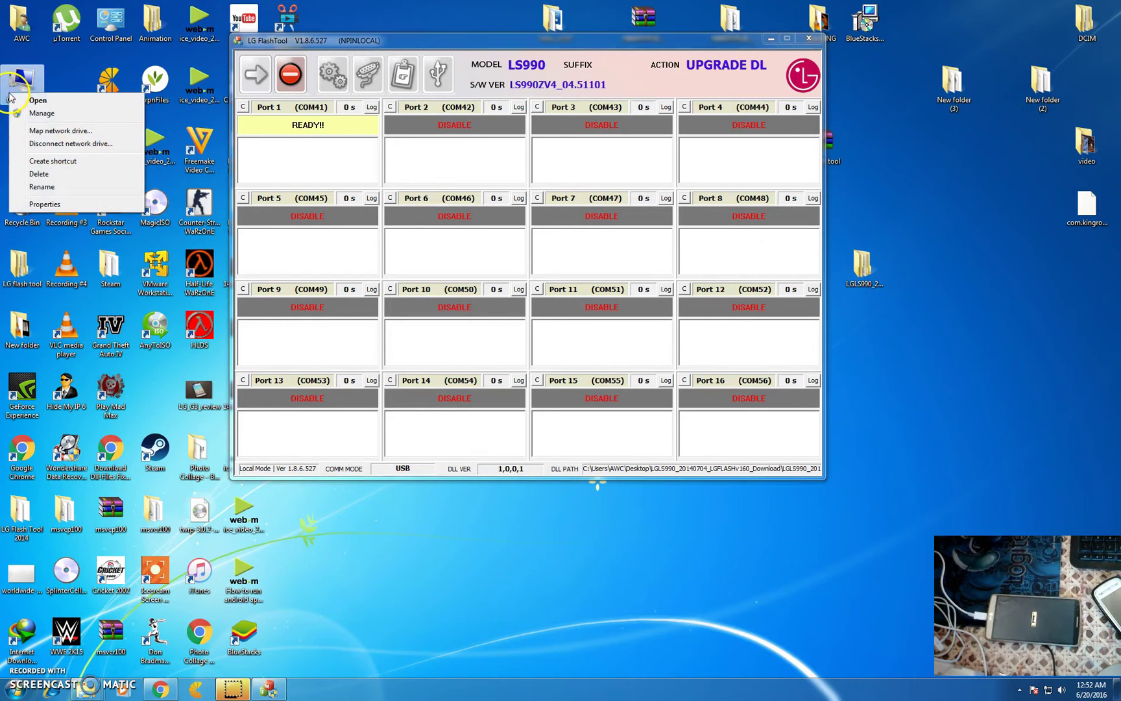
click(34, 114)
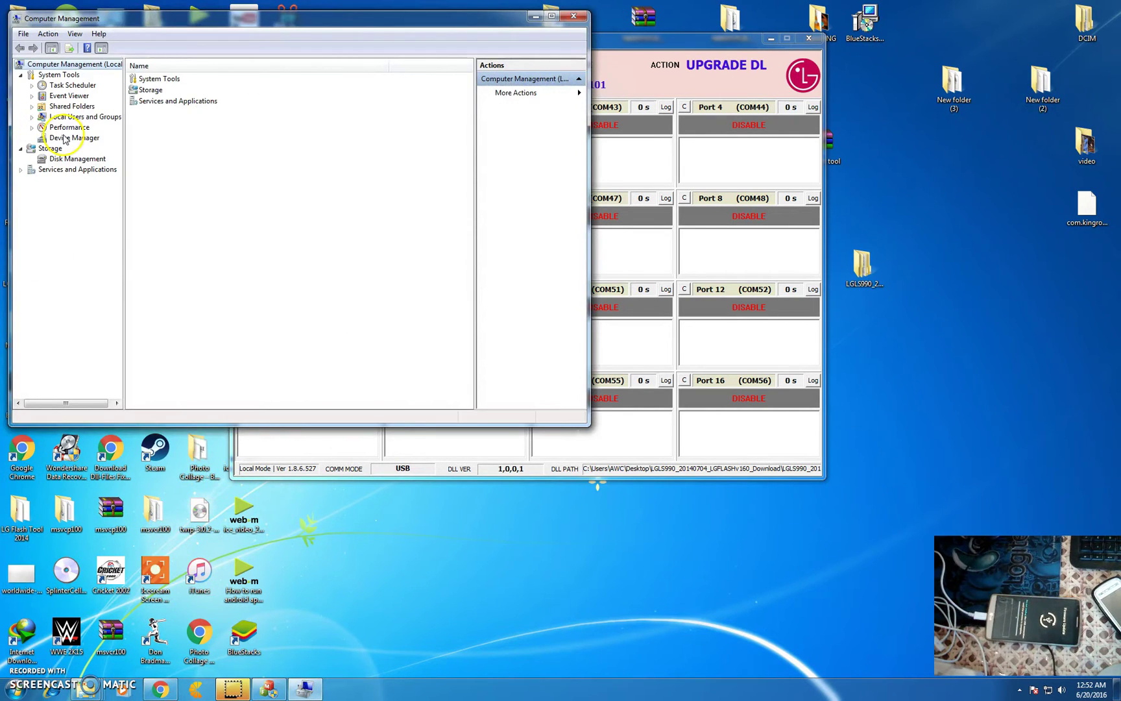
Step: Open Properties for LGE AndroidNet USB Serial Port (COM9) under Device Manager's Ports (COM & LPT)
click(62, 136)
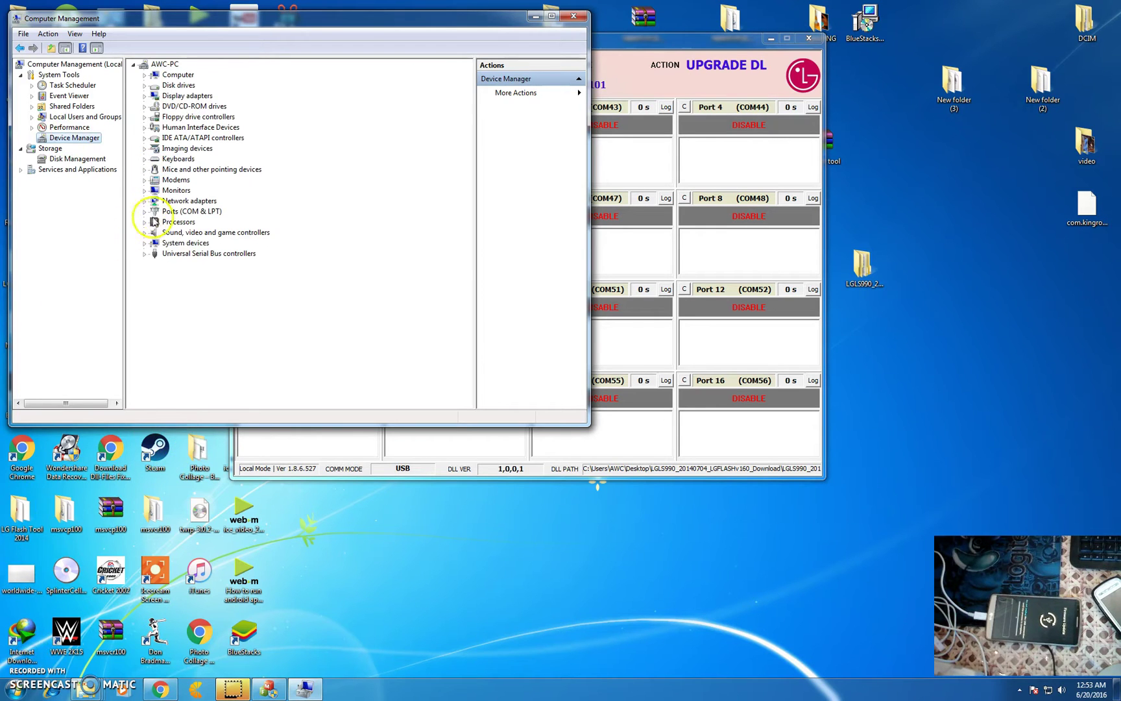
click(168, 213)
double_click(168, 213)
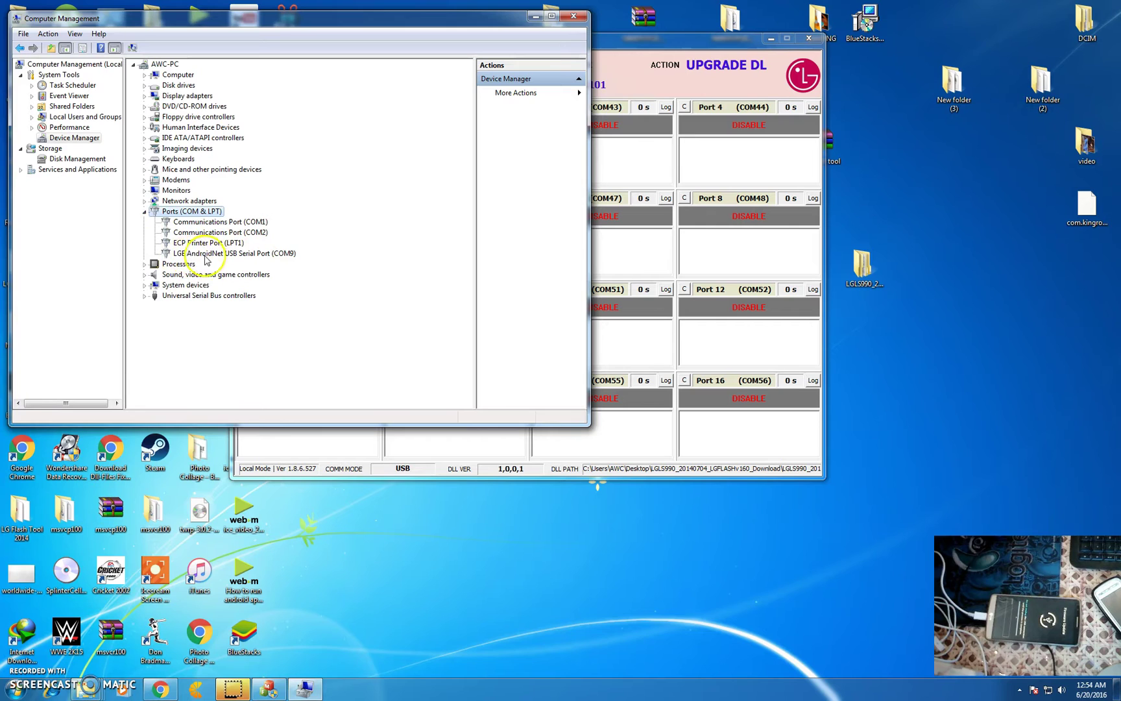
right_click(242, 256)
click(276, 323)
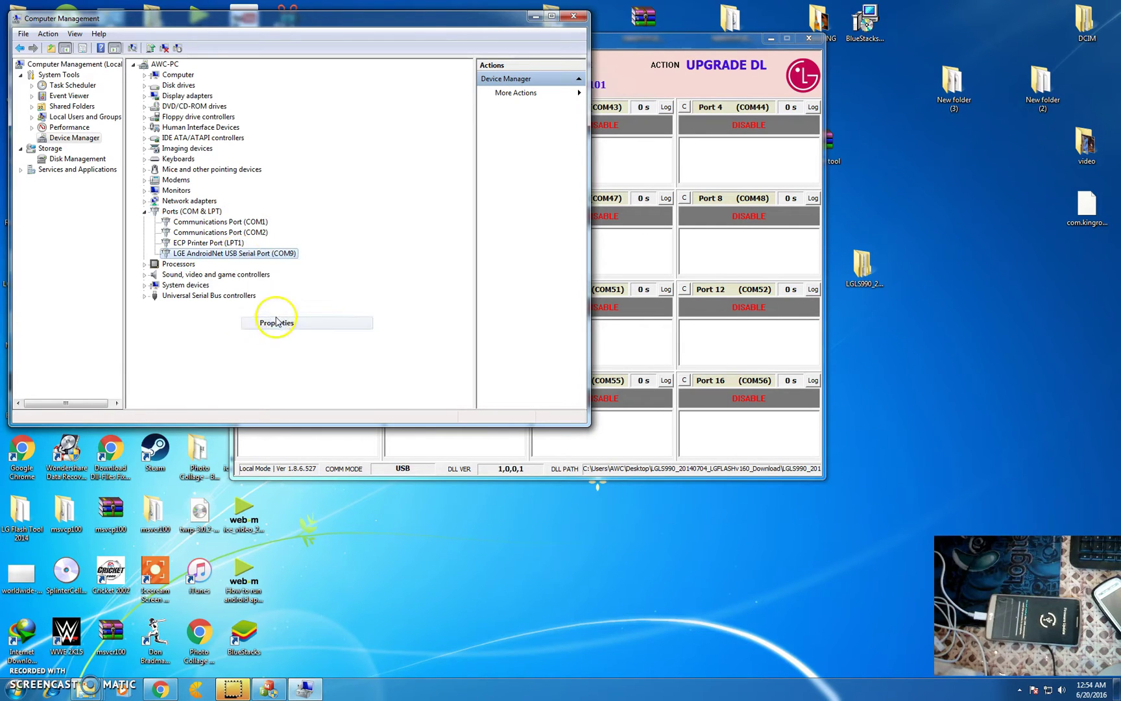
Step: Set the LGE serial port's COM Port Number to COM41 in Advanced Port Settings
click(249, 117)
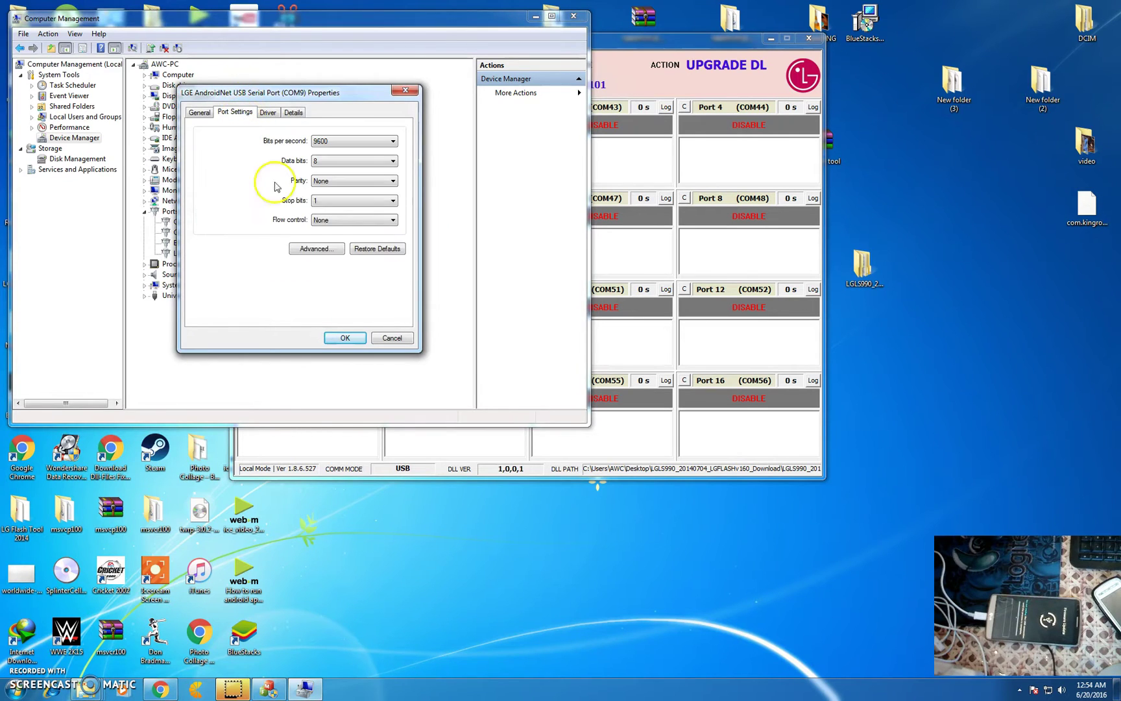
click(318, 248)
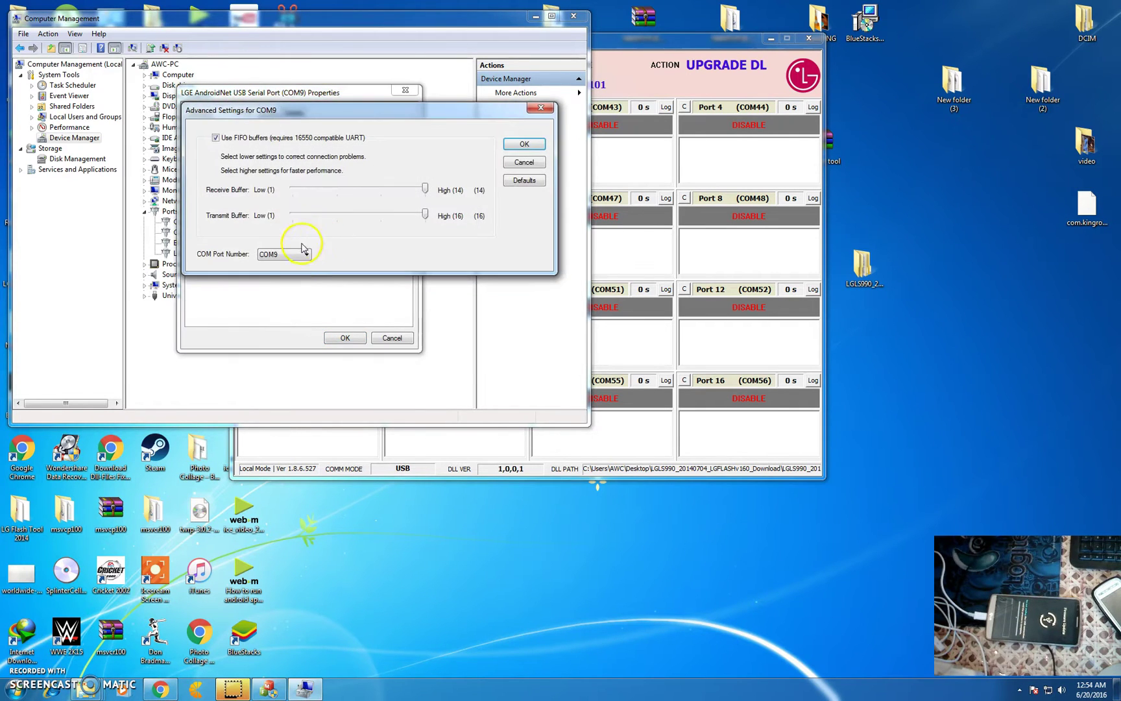
click(302, 255)
scroll(287, 380, down, 12)
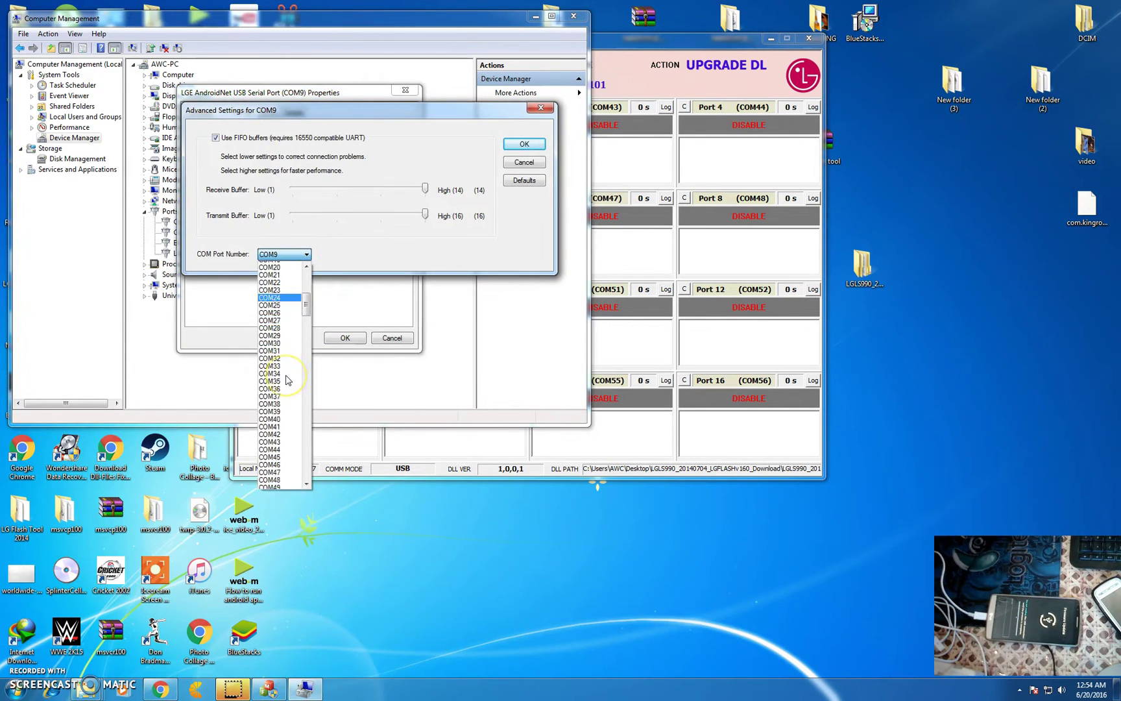
scroll(288, 380, up, 2)
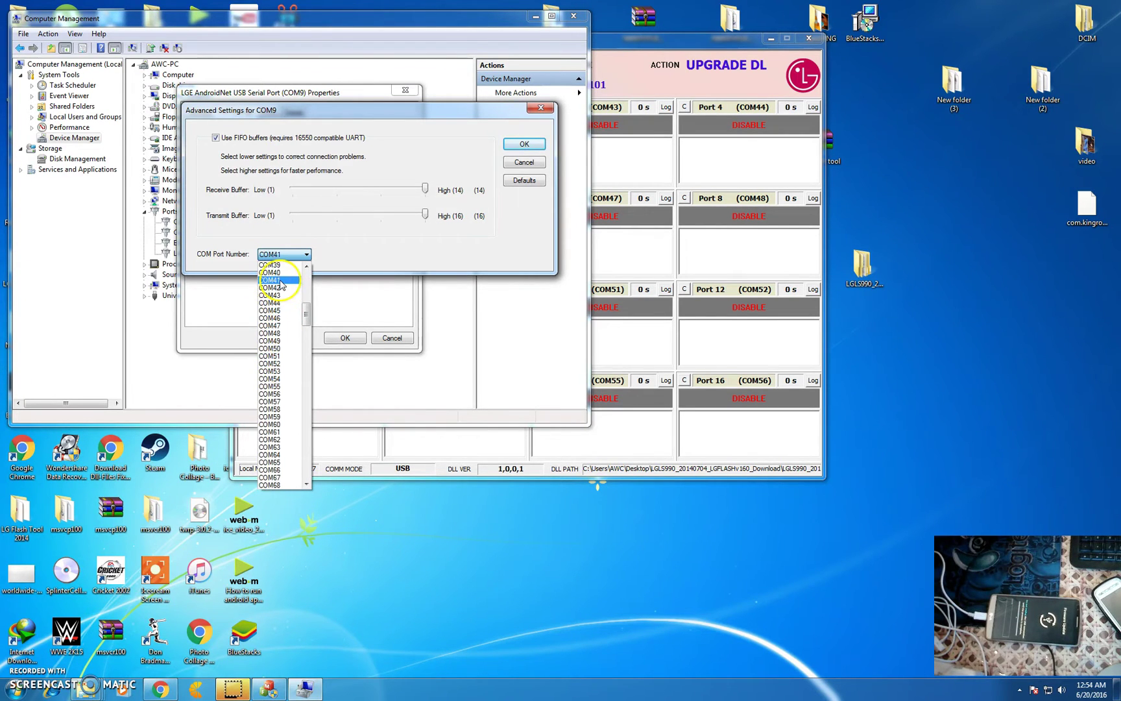
click(278, 280)
click(524, 144)
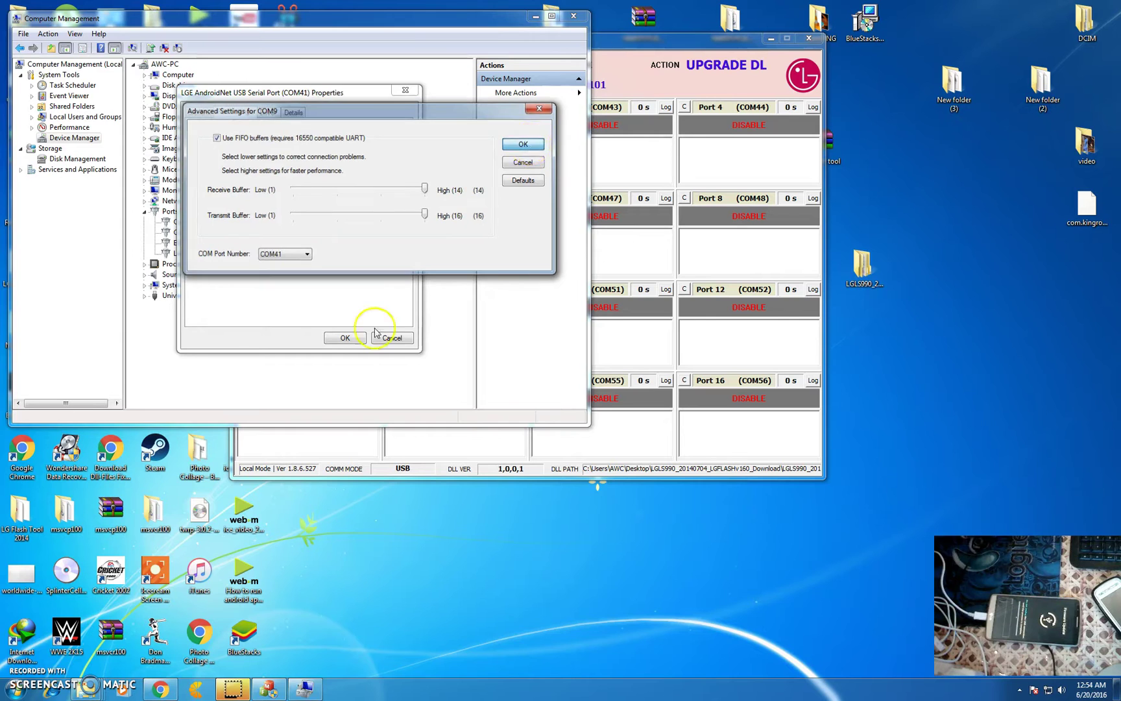
click(360, 336)
click(538, 20)
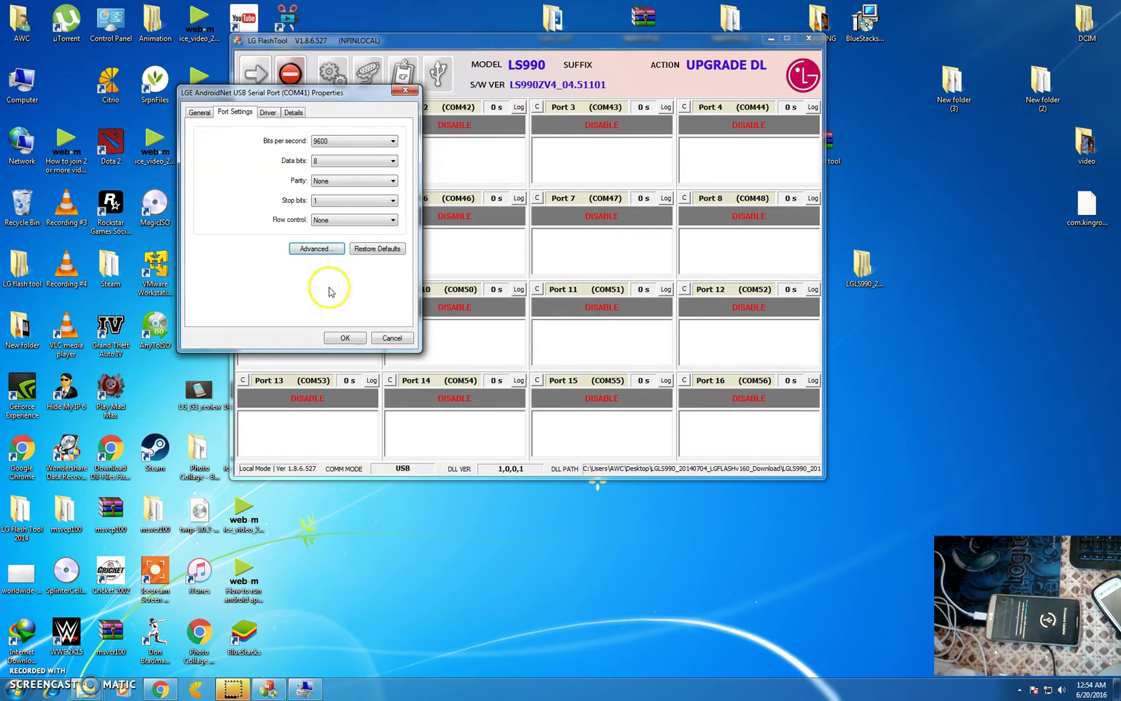
Step: Confirm the COM41 port change so the Port 1 flash runs to 94%
click(344, 336)
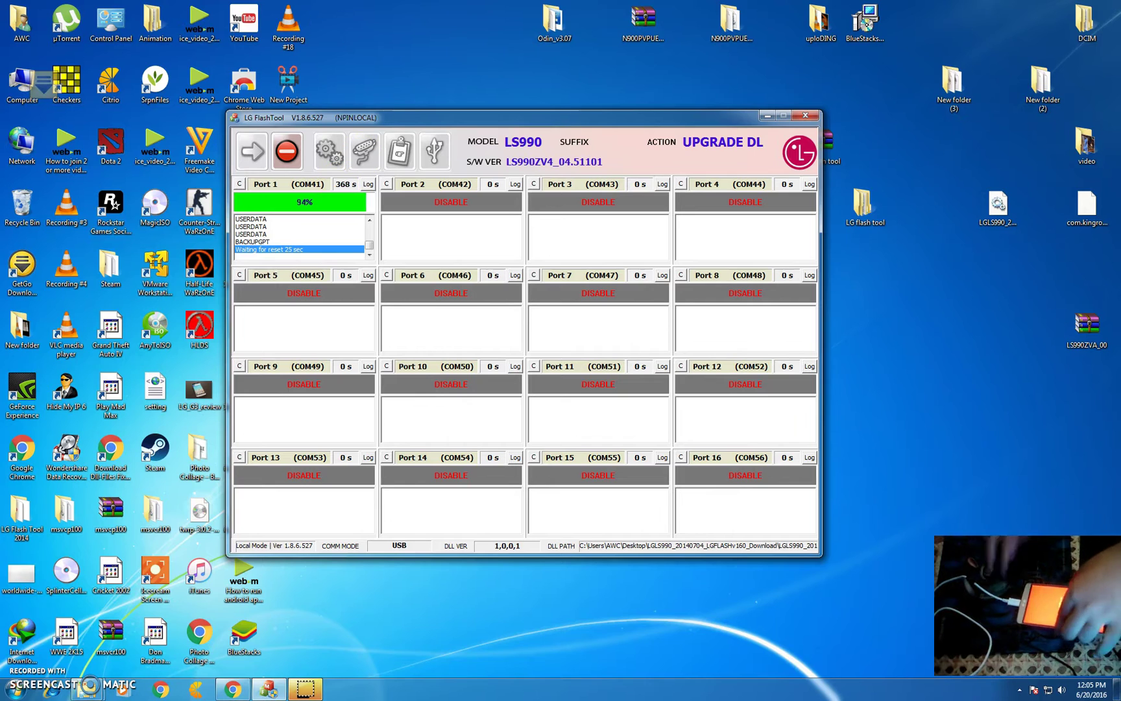
Step: Close the LG Flash Tool window while Port 1 waits at 94% for reset
click(513, 113)
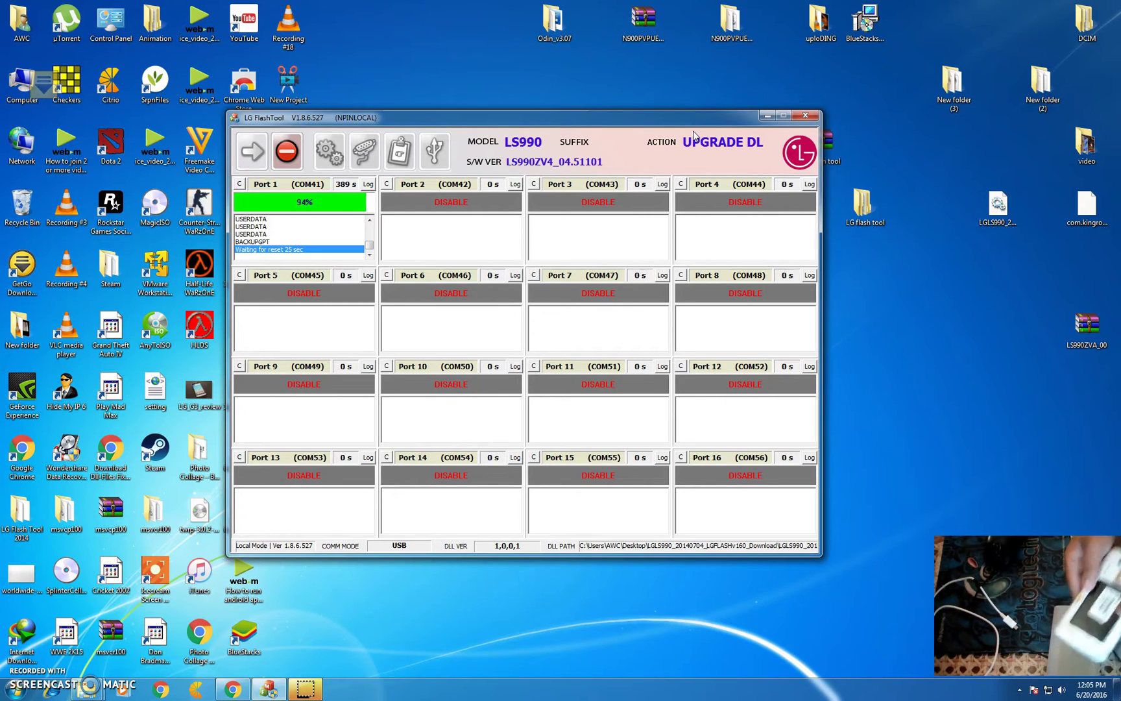
Step: Quit LG Flash Tool, answering Yes to the 'Do you really want to exit?' prompt
click(805, 116)
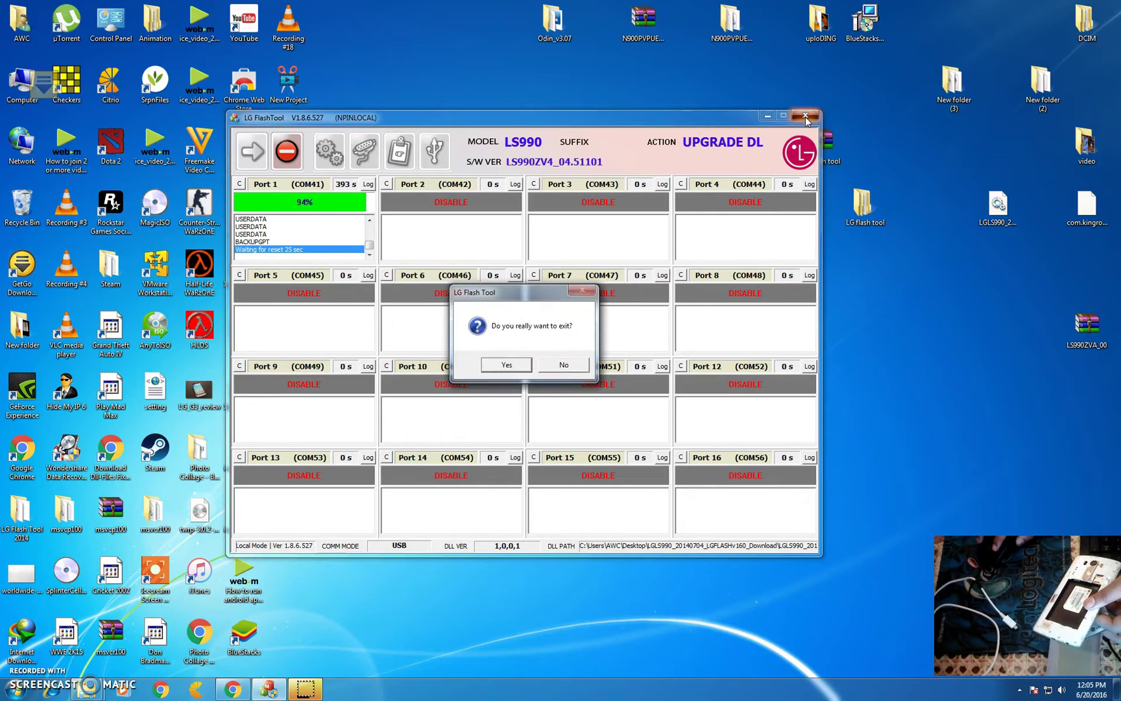
click(523, 369)
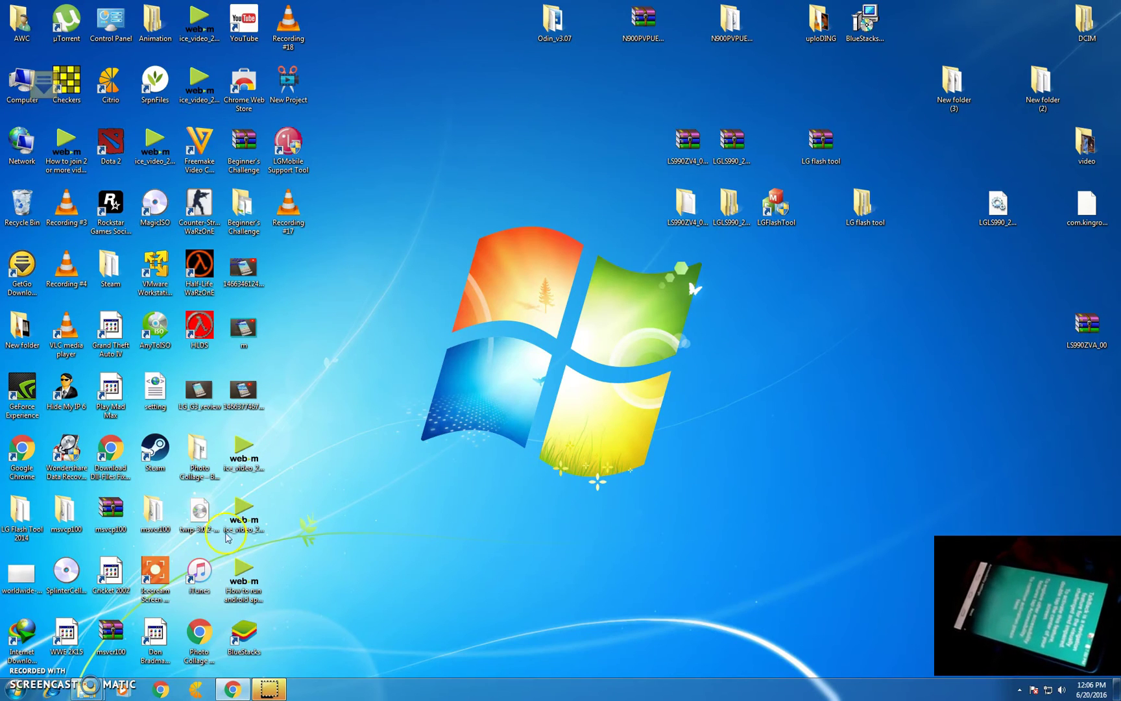
Step: Launch Google Chrome, which redirects through ad pages to the Smarter Password page
click(442, 519)
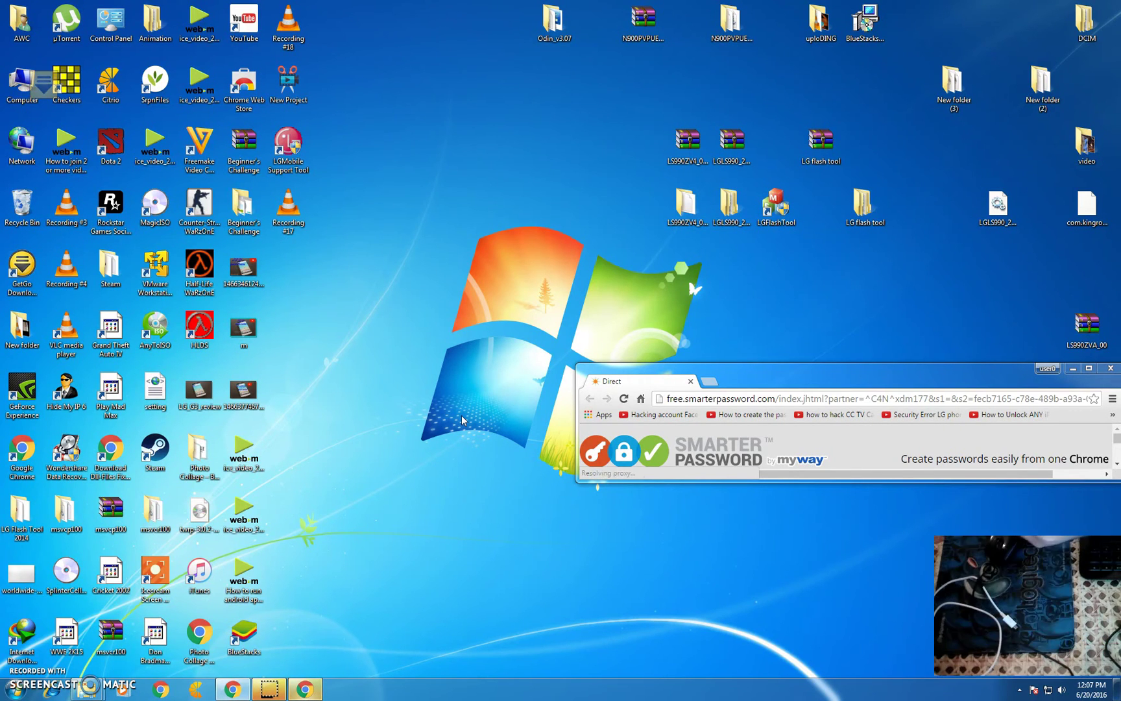
Step: Show the Chrome window's system menu (Restore, Move, Size, Maximize, Close), closing and reopening it once
click(535, 189)
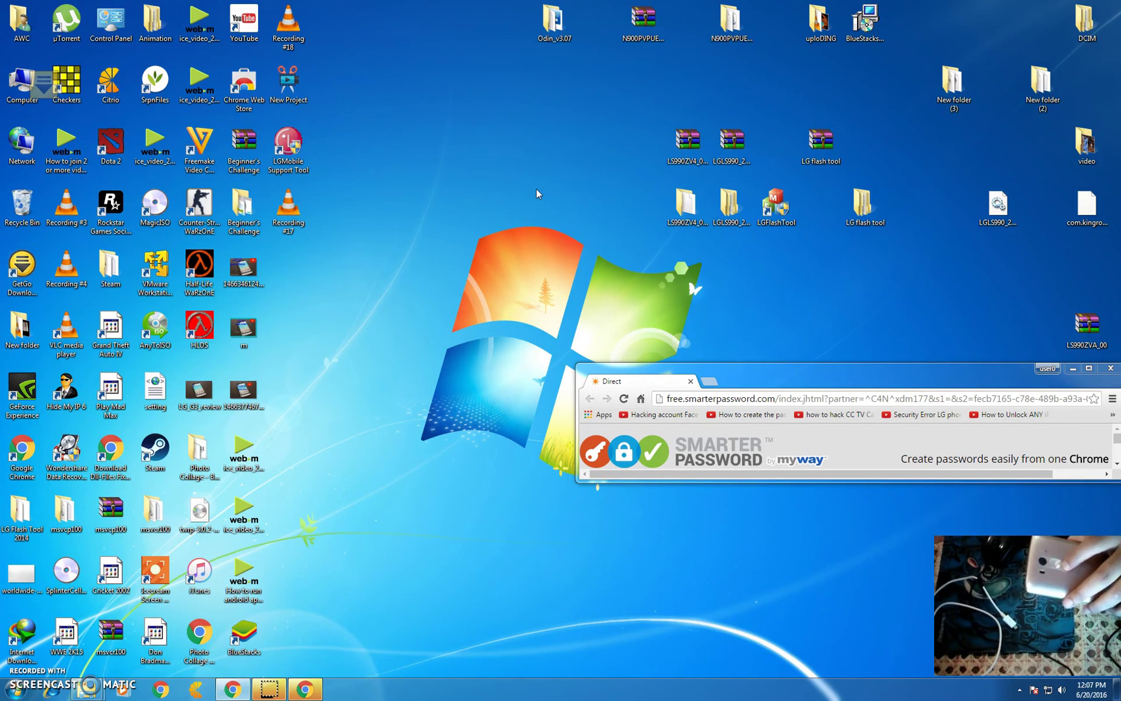
key(alt+space)
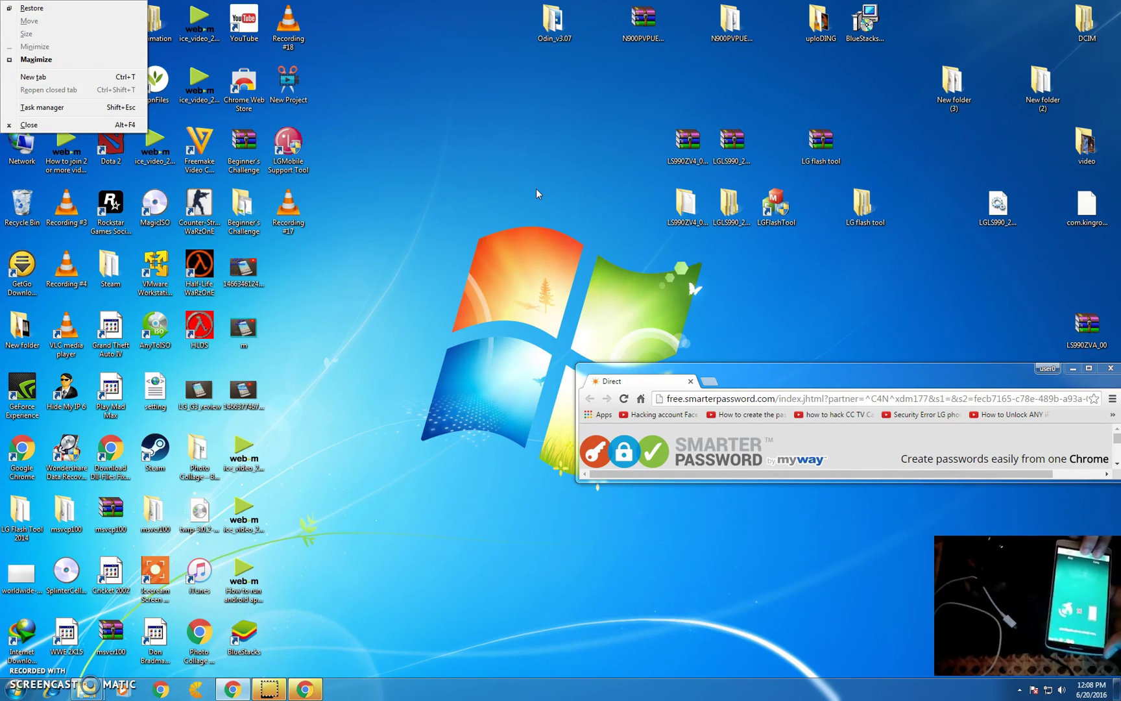
key(Escape)
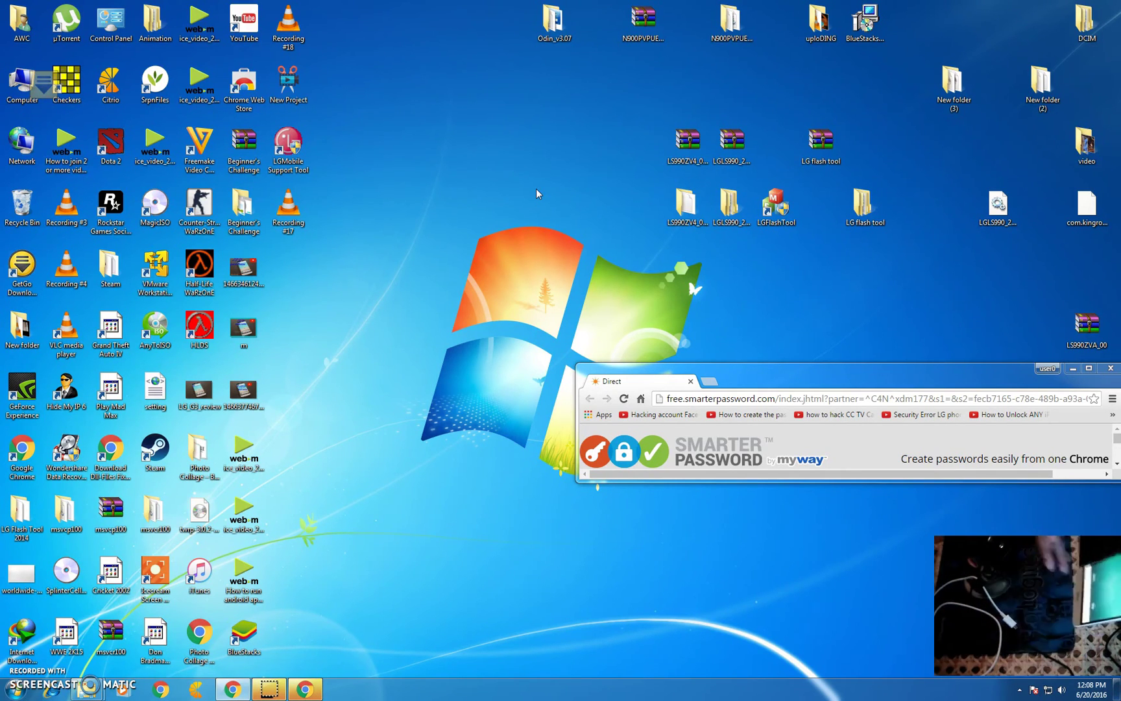
key(alt+space)
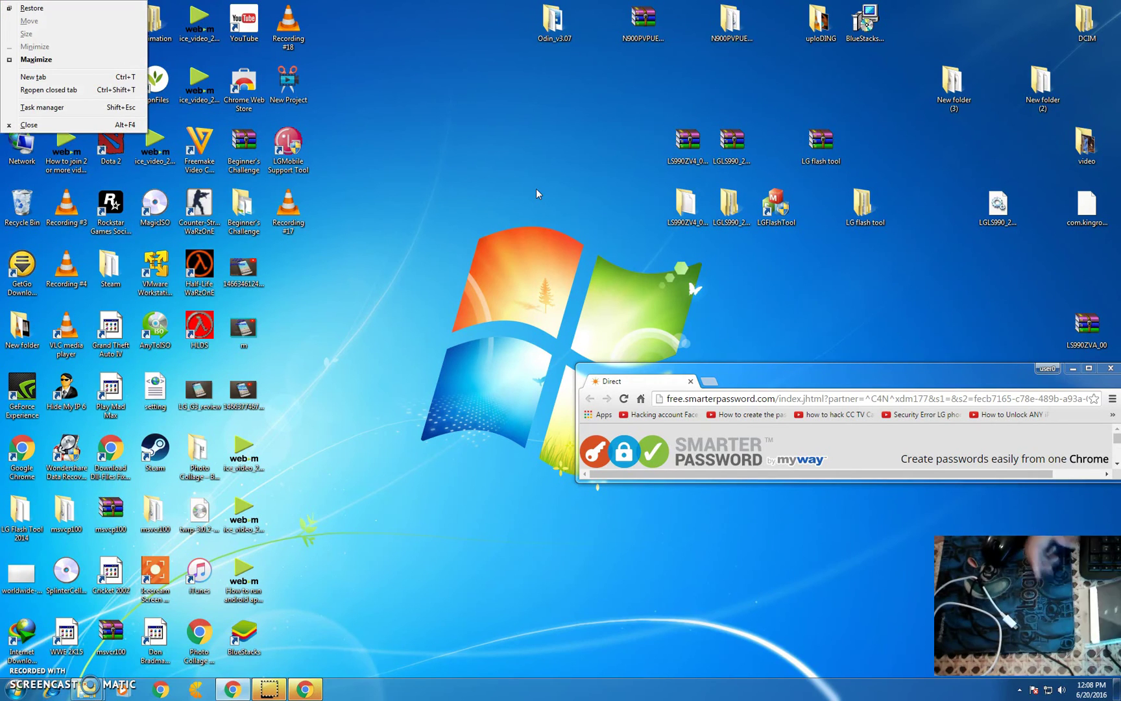